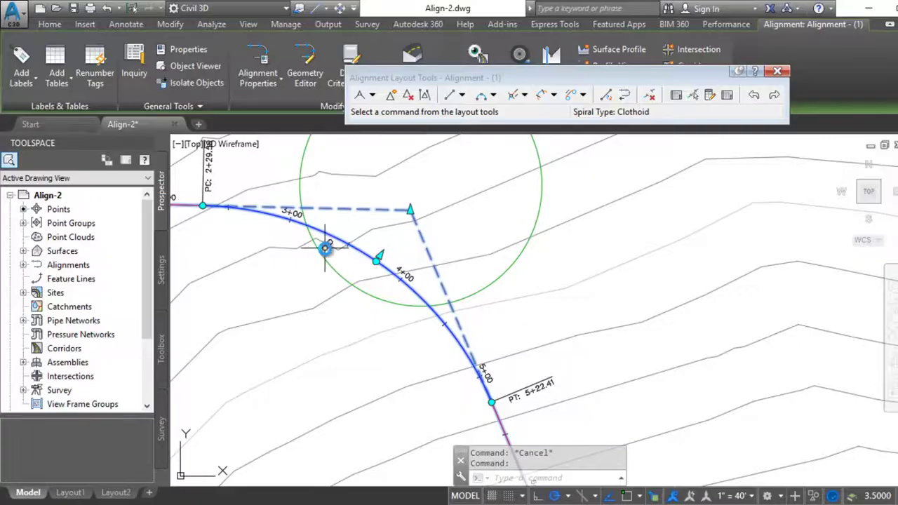
Step: Zoom in along the alignment until the curve's PC in circle D is in view
scroll(325, 248, "down", 5)
scroll(331, 216, "up", 2)
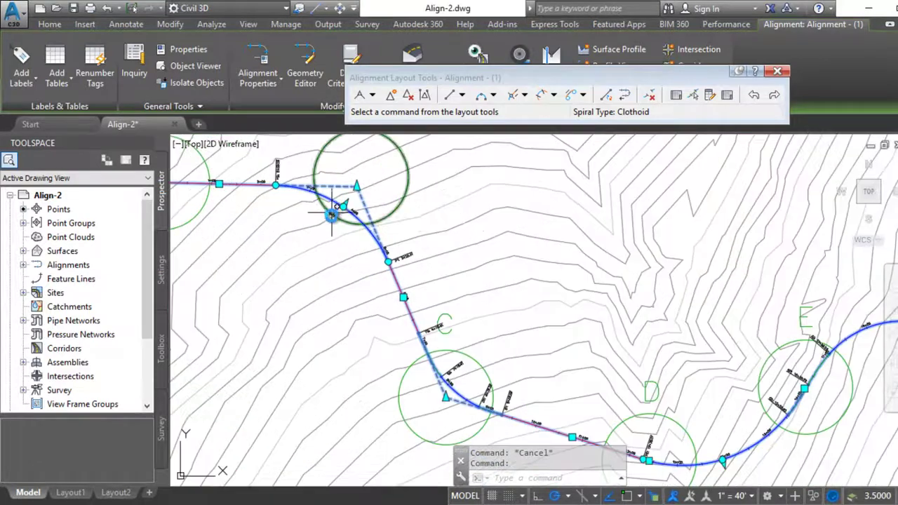
middle_click_drag(376, 322, 317, 253)
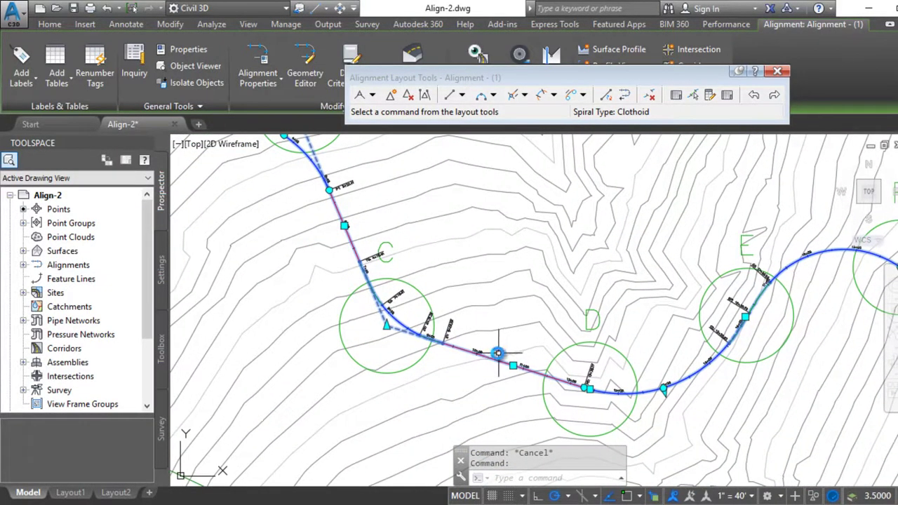
middle_click_drag(555, 383, 521, 317)
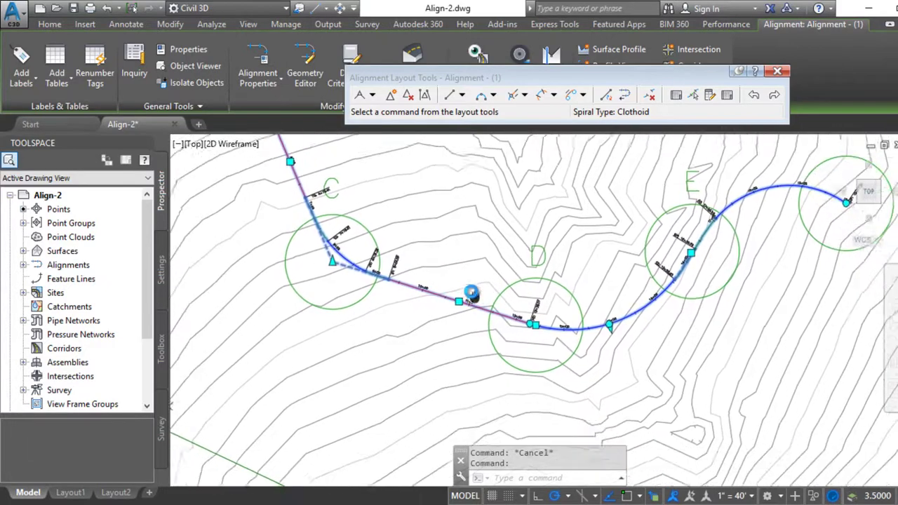
scroll(521, 318, "up", 2)
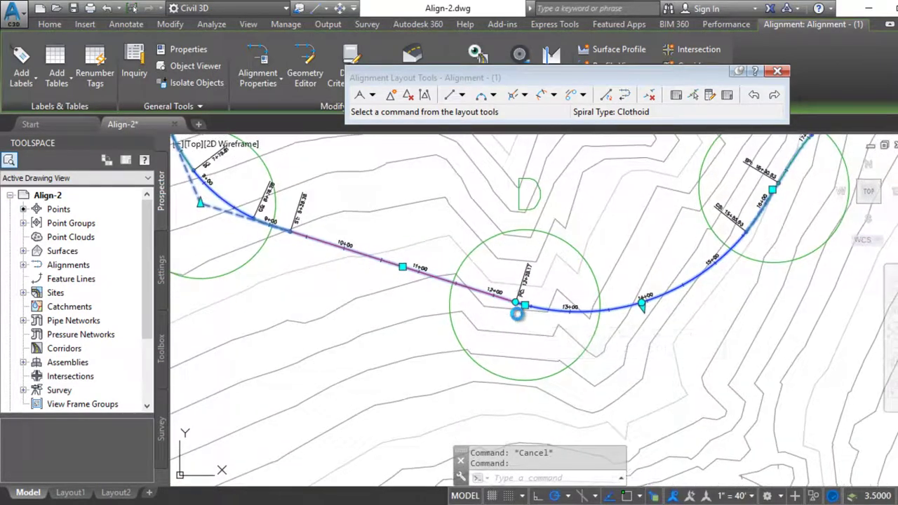
middle_click_drag(519, 313, 441, 325)
scroll(435, 323, "up", 2)
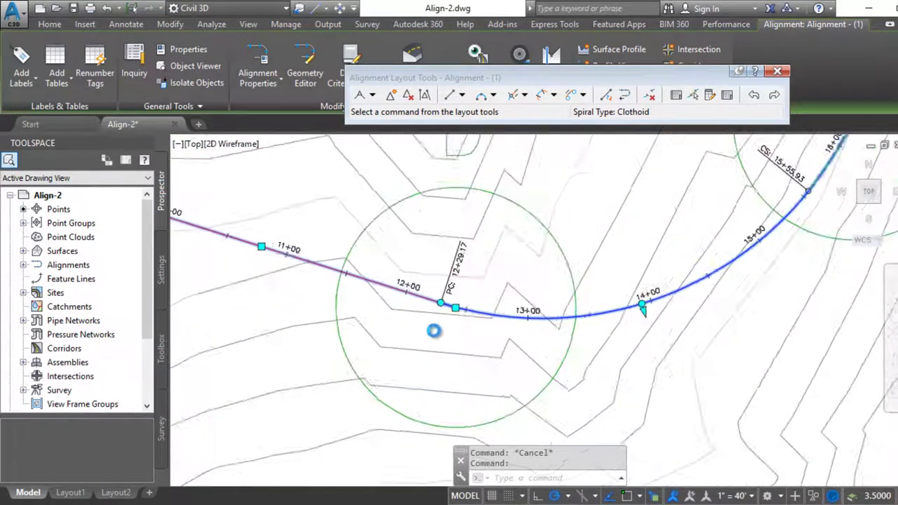
scroll(431, 316, "up", 2)
middle_click_drag(424, 317, 421, 374)
scroll(416, 372, "down", 2)
scroll(418, 367, "up", 2)
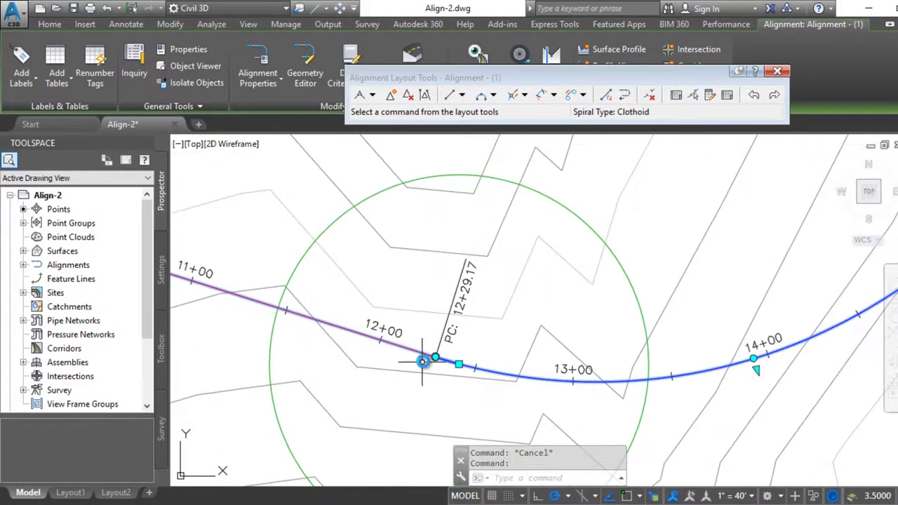
scroll(425, 359, "up", 2)
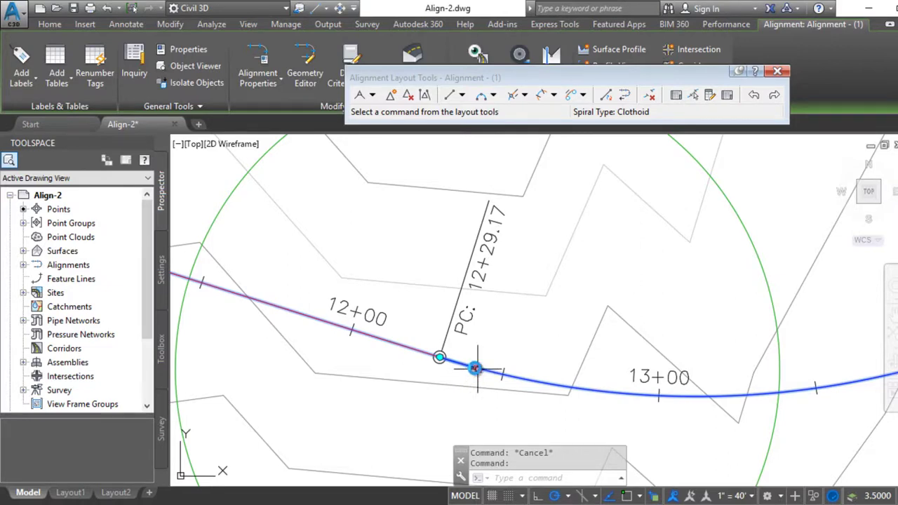
Step: Stretch the curve's PC back along the tangent and regenerate so it reads 12+12.88
left_click(476, 369)
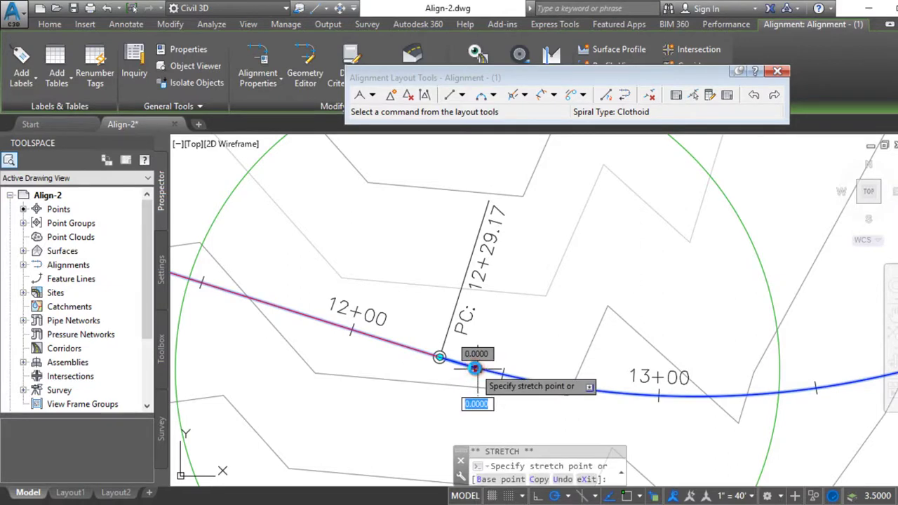
scroll(477, 370, "down", 4)
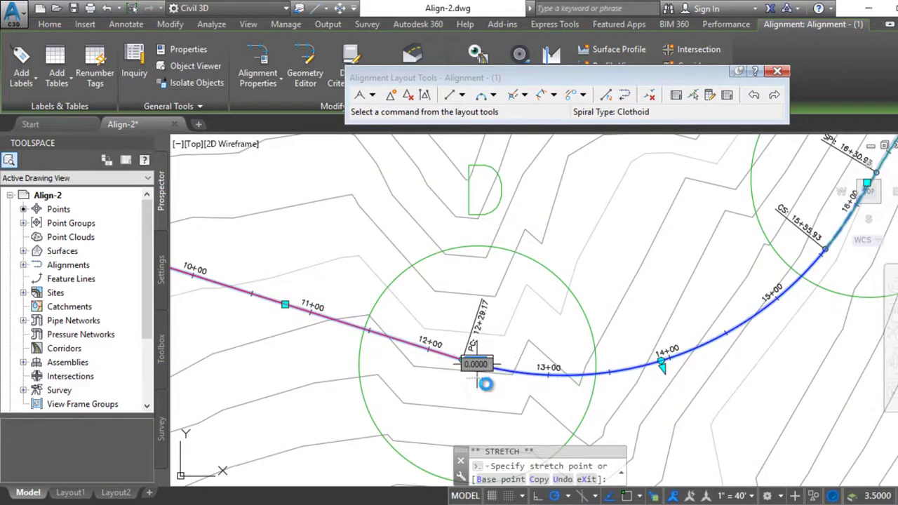
scroll(491, 390, "down", 4)
scroll(553, 412, "up", 4)
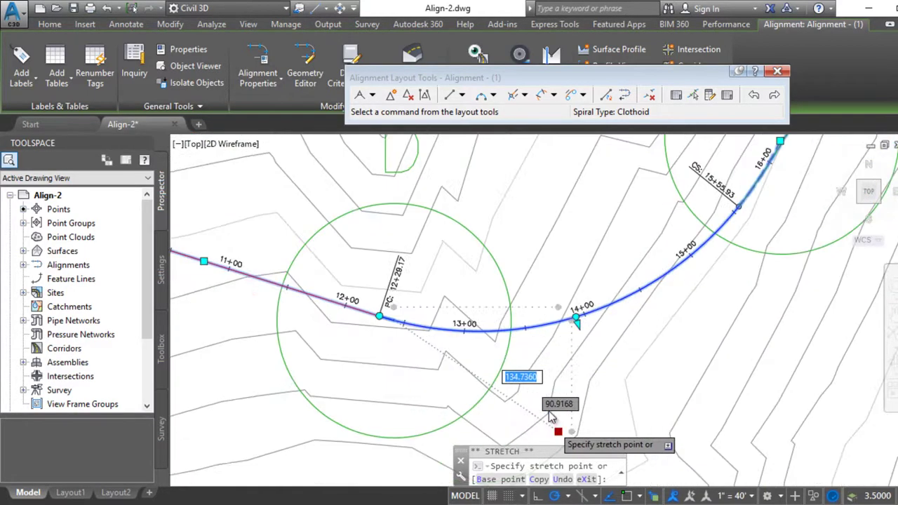
scroll(455, 385, "down", 2)
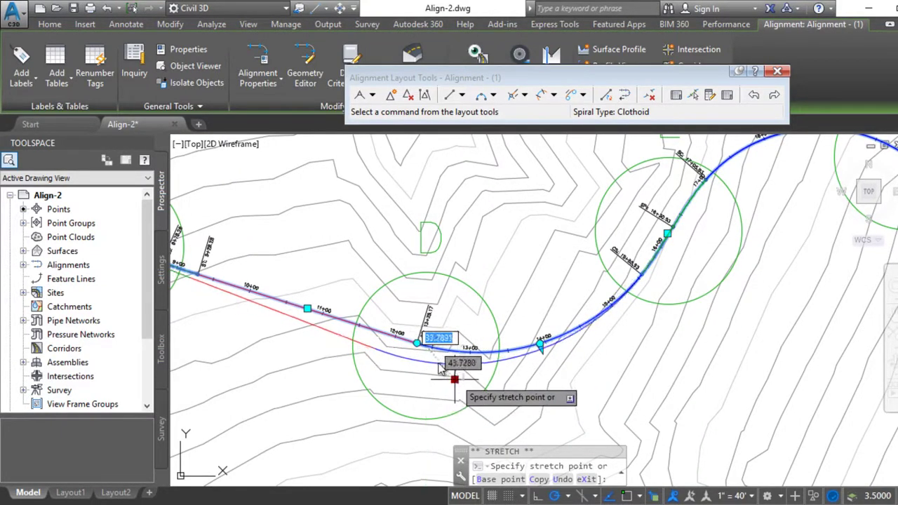
scroll(435, 359, "up", 2)
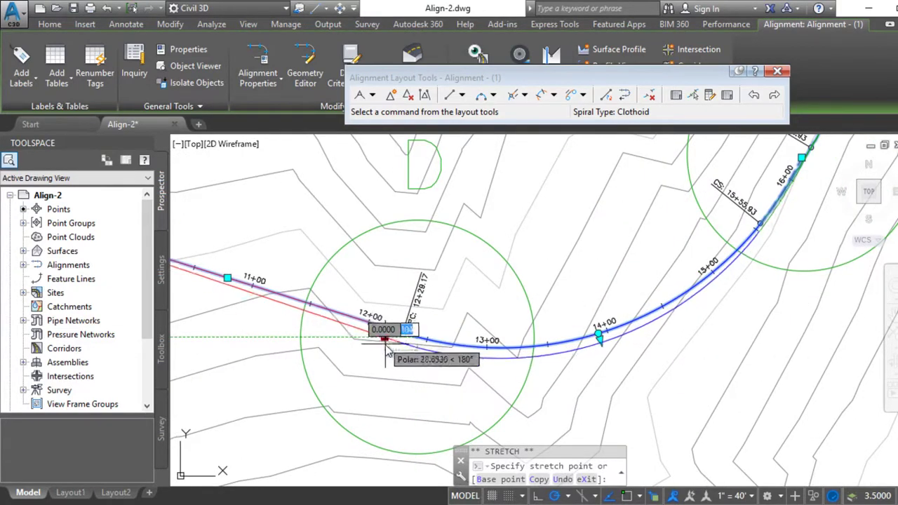
left_click(387, 351)
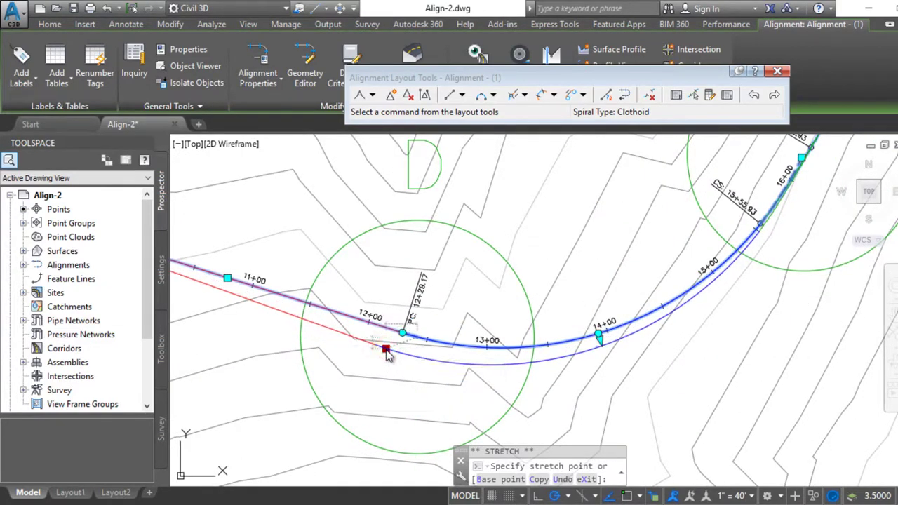
scroll(404, 330, "up", 2)
scroll(404, 330, "up", 1)
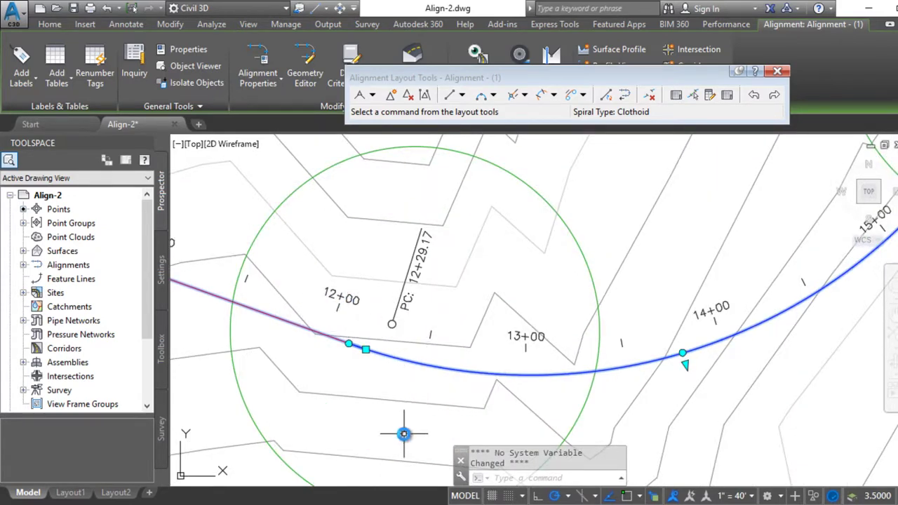
type("RE")
key("Return")
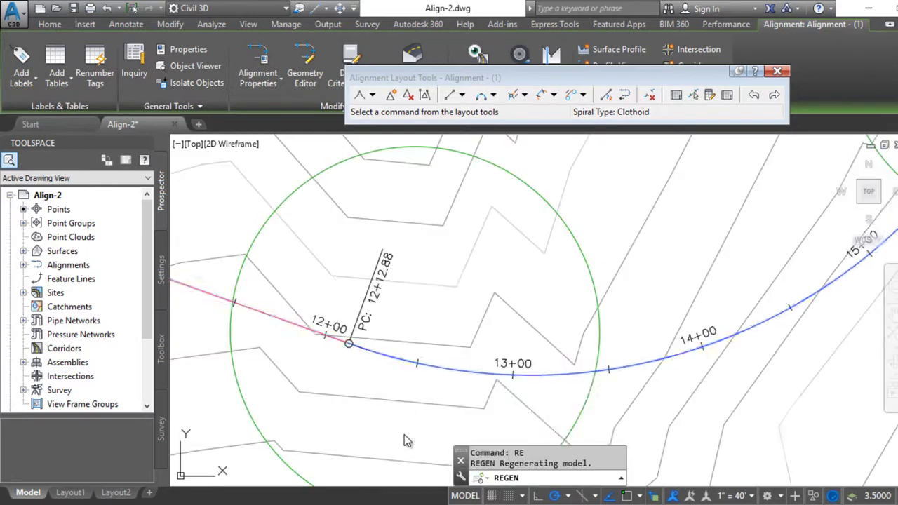
key("Escape")
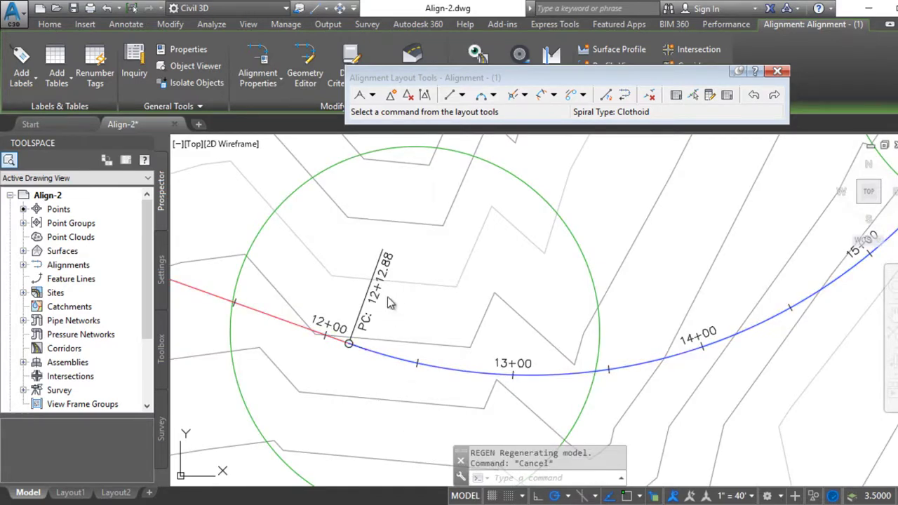
key("Escape")
scroll(404, 295, "down", 3)
Step: Select the alignment near circle E
scroll(414, 309, "down", 3)
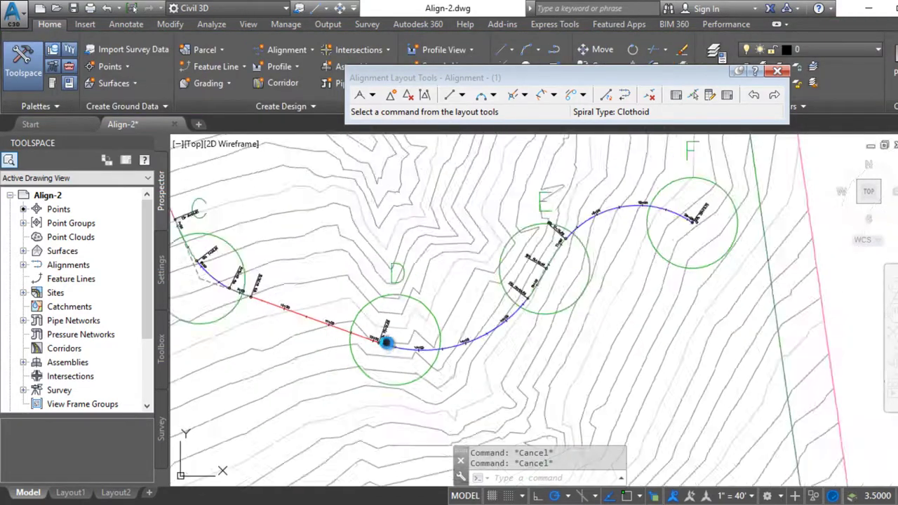
scroll(427, 324, "up", 1)
scroll(481, 333, "up", 2)
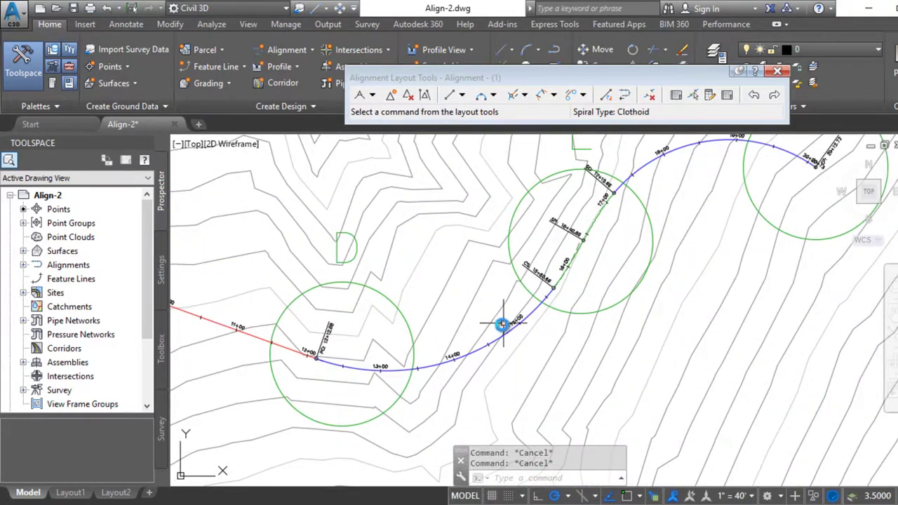
left_click(498, 337)
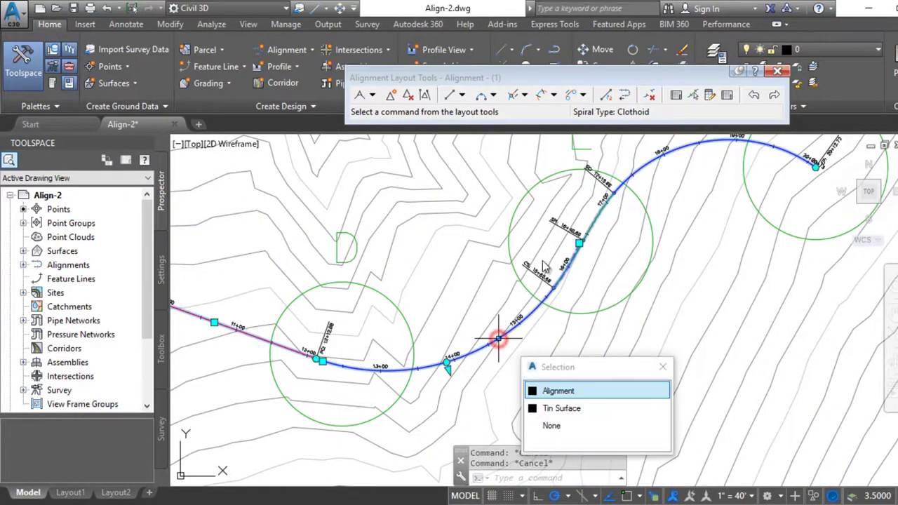
scroll(473, 279, "down", 1)
scroll(473, 275, "up", 1)
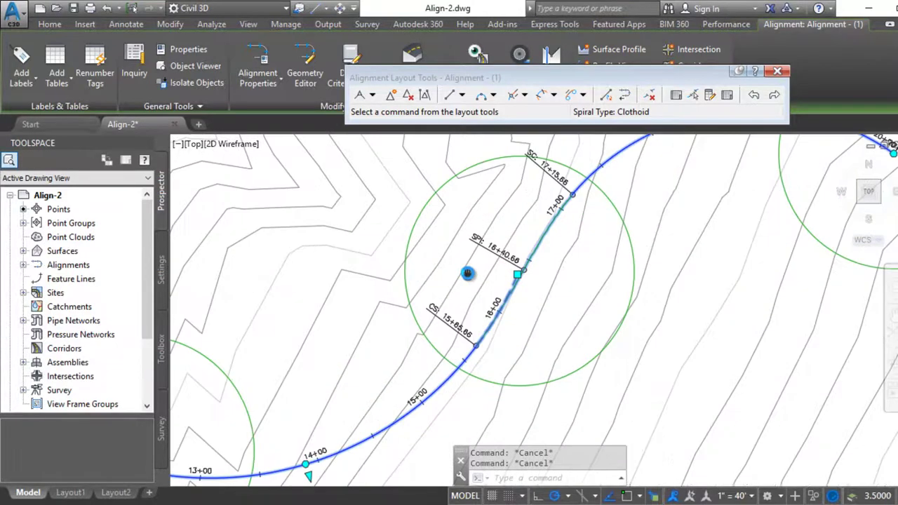
scroll(486, 265, "down", 2)
scroll(485, 265, "up", 3)
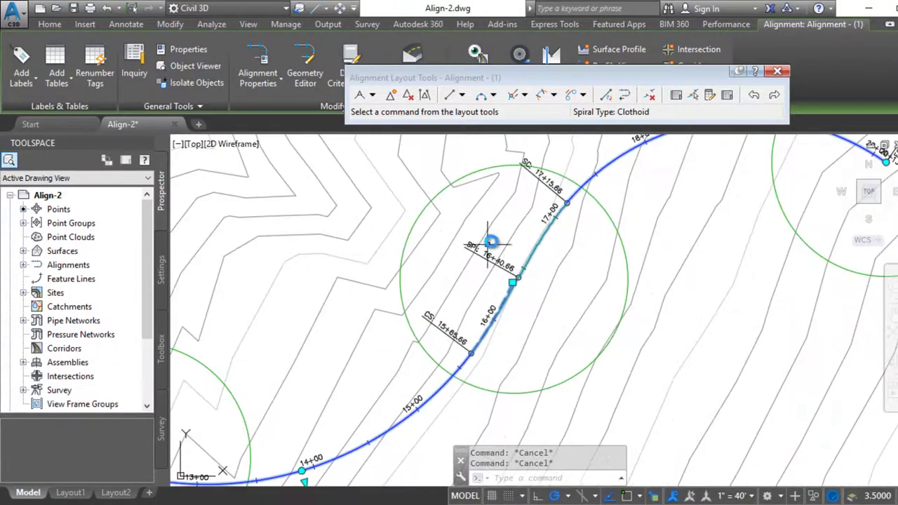
scroll(523, 254, "down", 2)
scroll(515, 294, "down", 2)
scroll(516, 292, "up", 2)
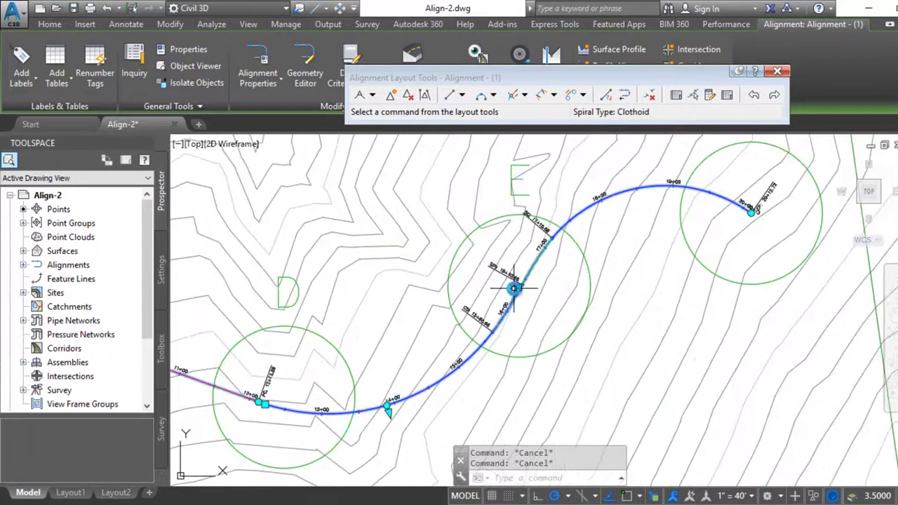
scroll(514, 289, "up", 2)
scroll(515, 291, "up", 4)
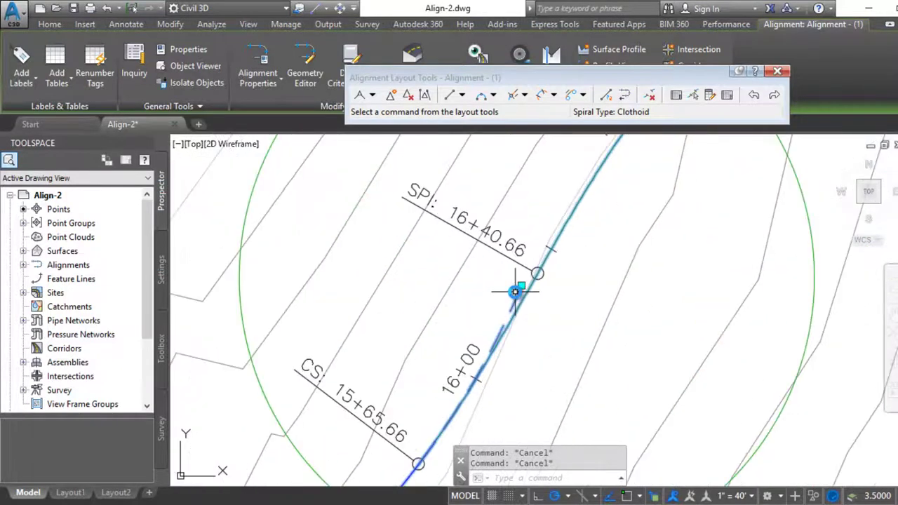
Step: Stretch the spiral-curve grip in circle E to a new point so its station labels update
left_click(520, 284)
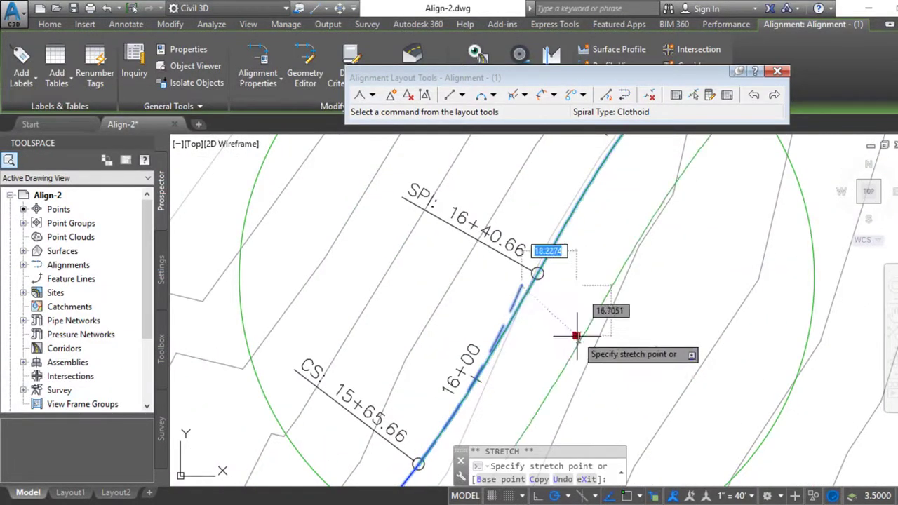
scroll(538, 320, "down", 6)
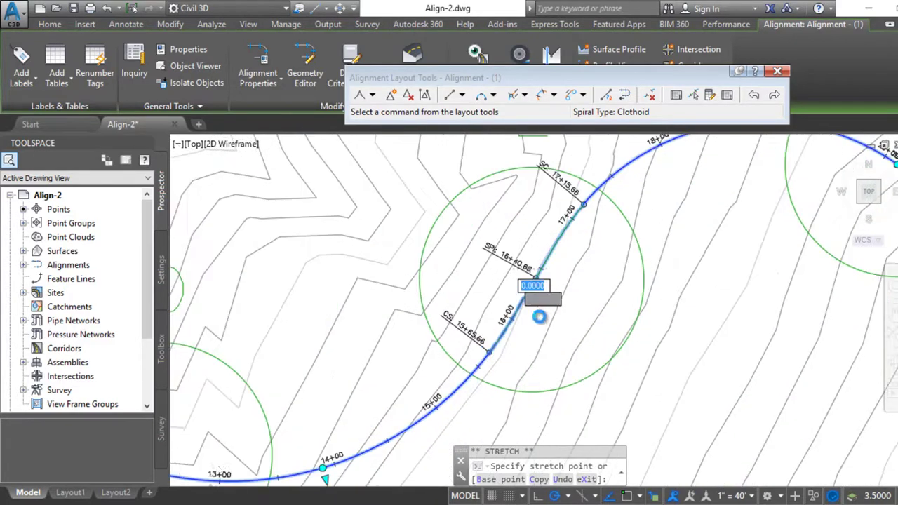
scroll(538, 318, "up", 2)
scroll(600, 301, "down", 2)
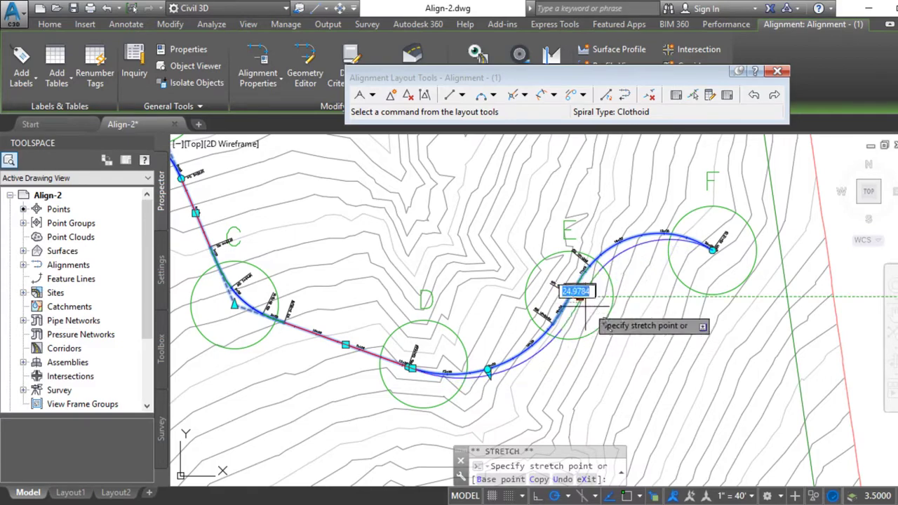
scroll(600, 303, "up", 4)
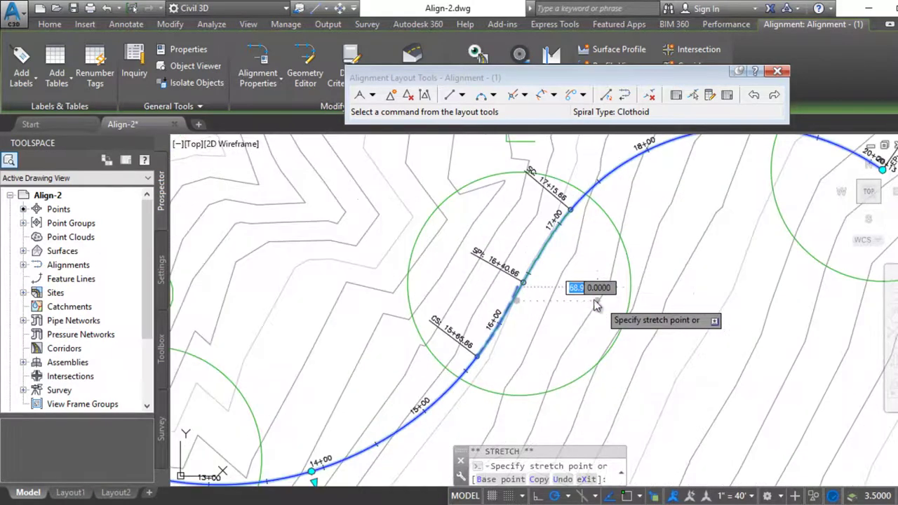
left_click(564, 281)
scroll(566, 283, "down", 5)
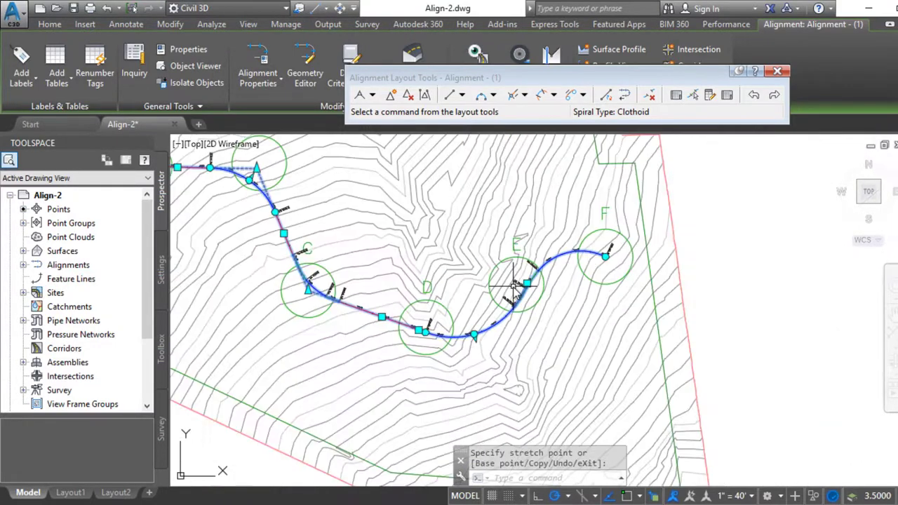
scroll(520, 312, "up", 3)
scroll(519, 312, "up", 2)
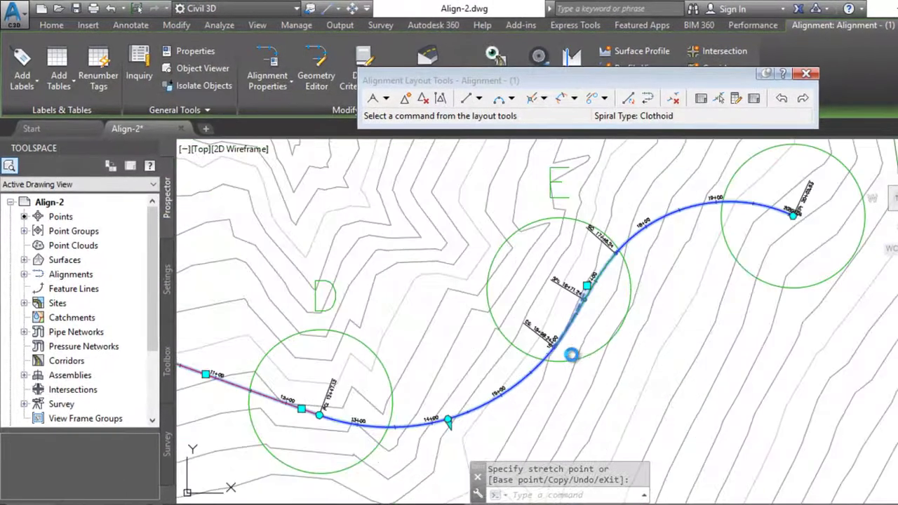
scroll(571, 352, "down", 4)
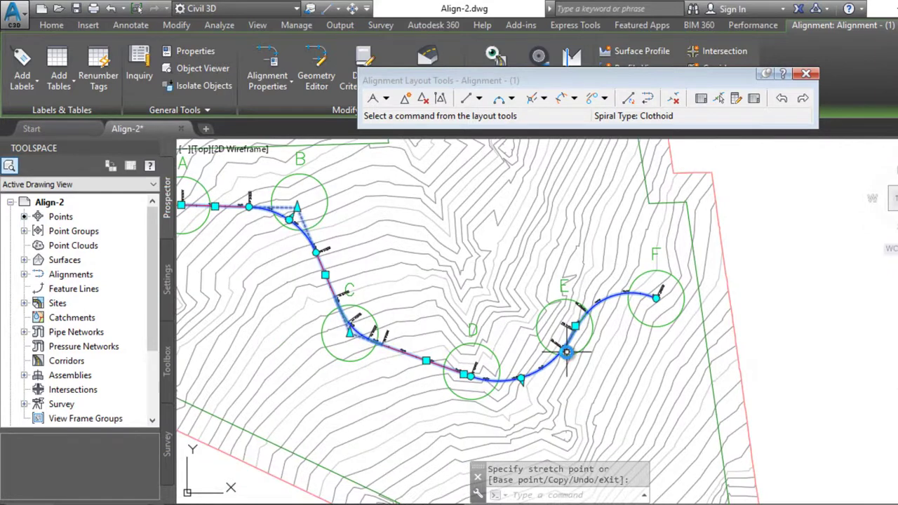
key("Escape")
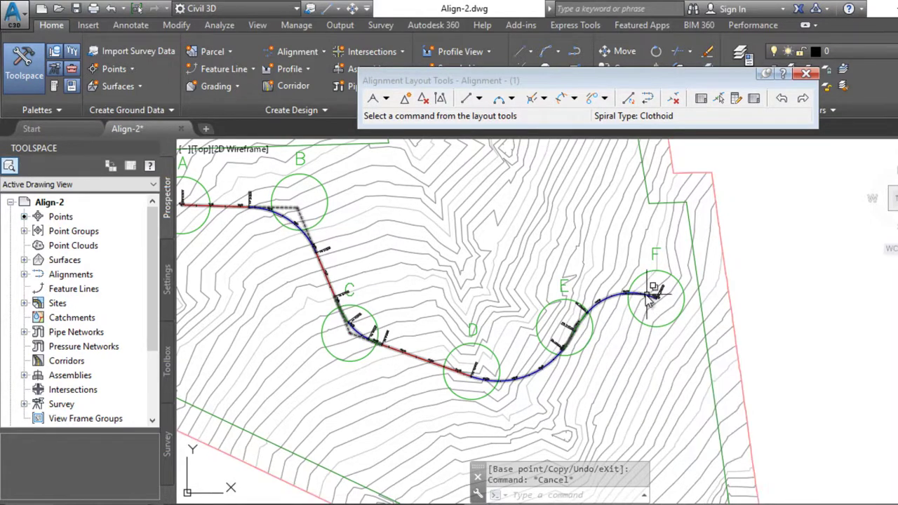
scroll(617, 273, "up", 2)
scroll(616, 272, "up", 2)
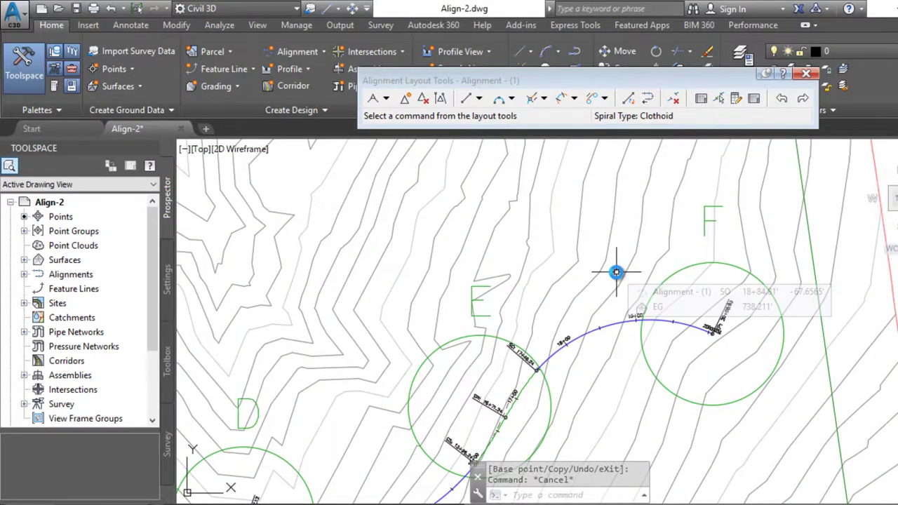
mouse_move(617, 272)
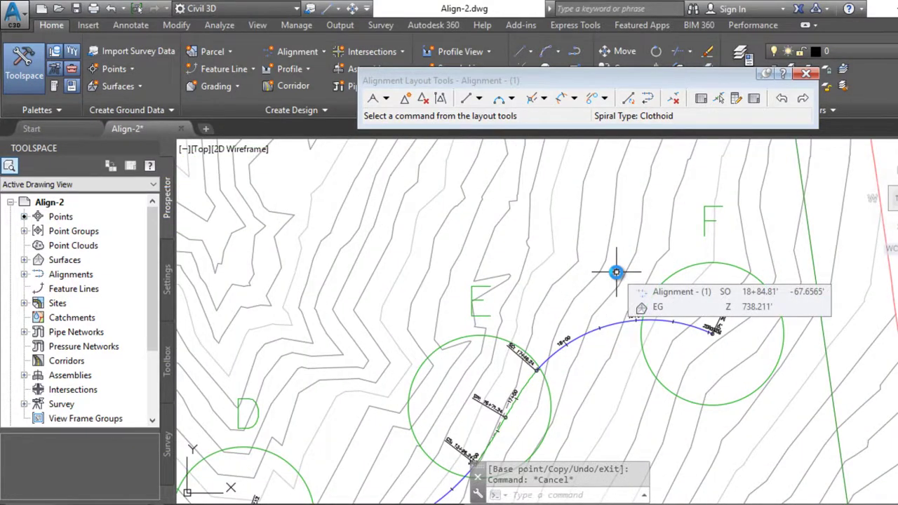
scroll(525, 243, "down", 1)
scroll(529, 239, "down", 1)
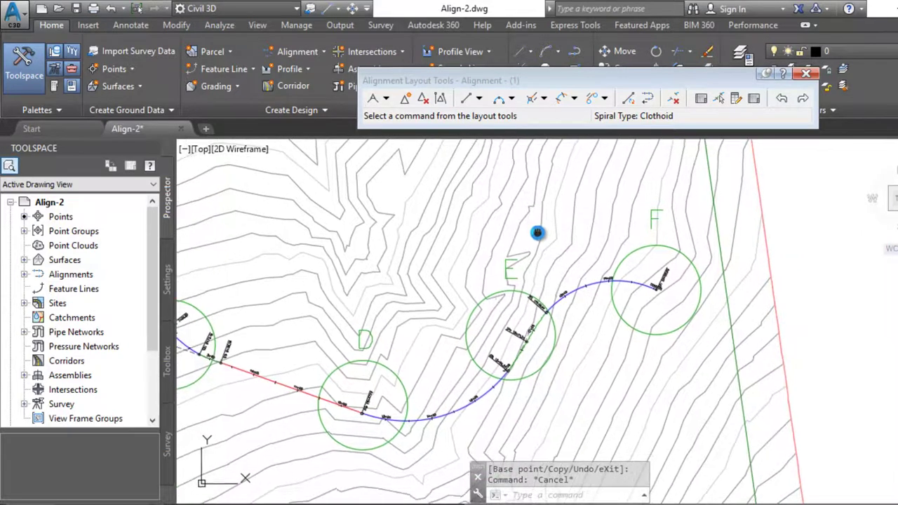
scroll(358, 415, "up", 2)
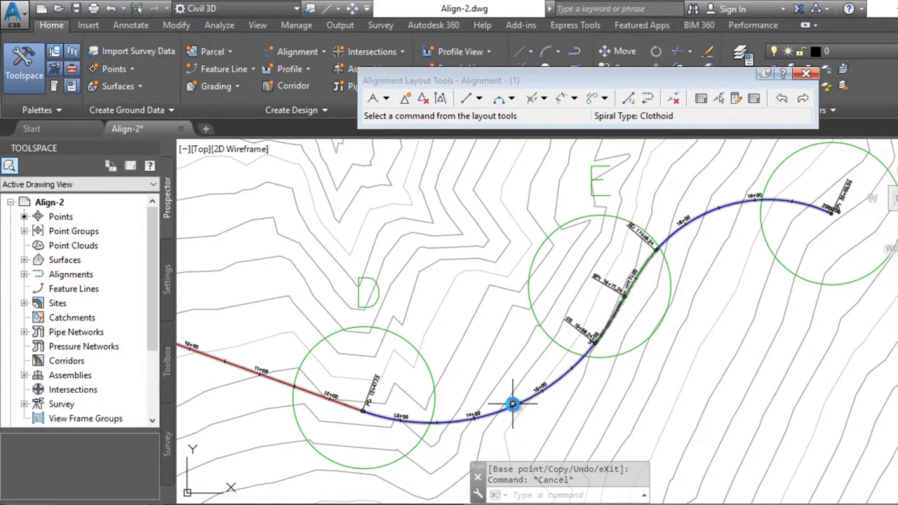
left_click(524, 402)
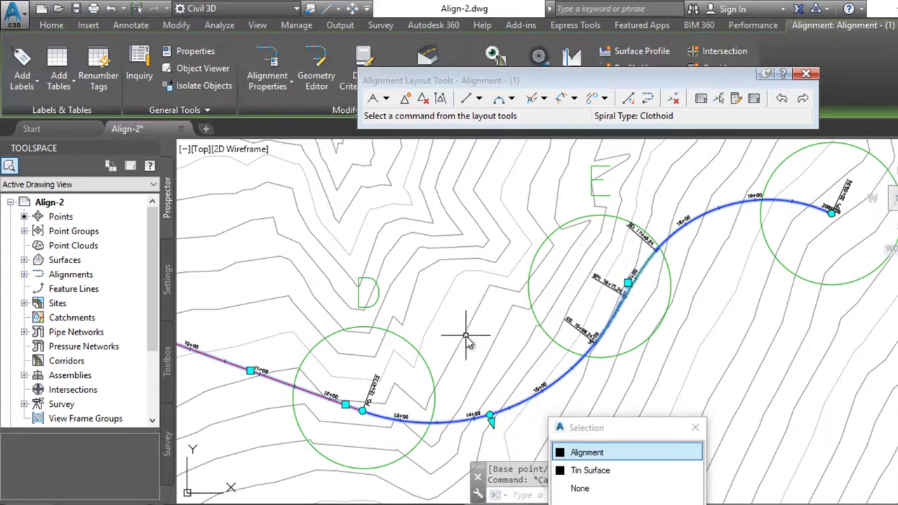
Step: Add a single-segment label on the curve past circle D reading Δ=71.79, L=349.1202, R=278.65
left_click(26, 77)
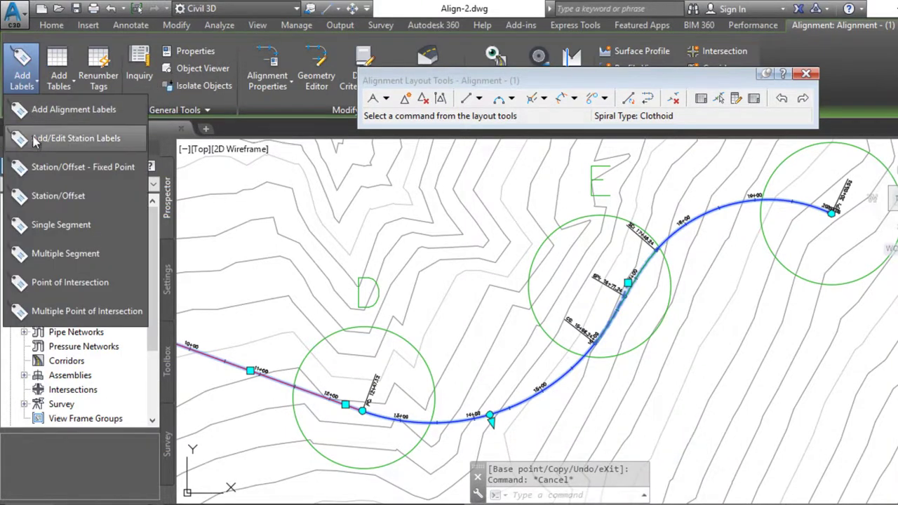
left_click(74, 225)
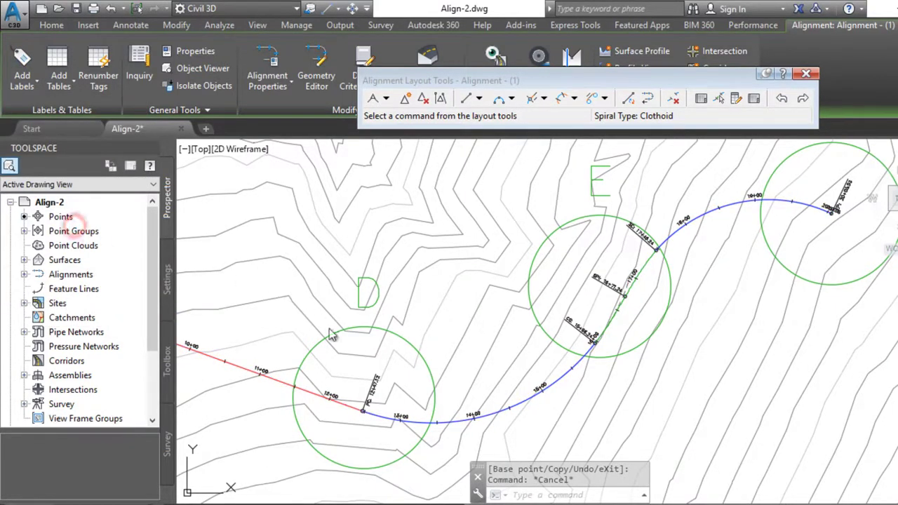
left_click(461, 425)
scroll(462, 421, "up", 3)
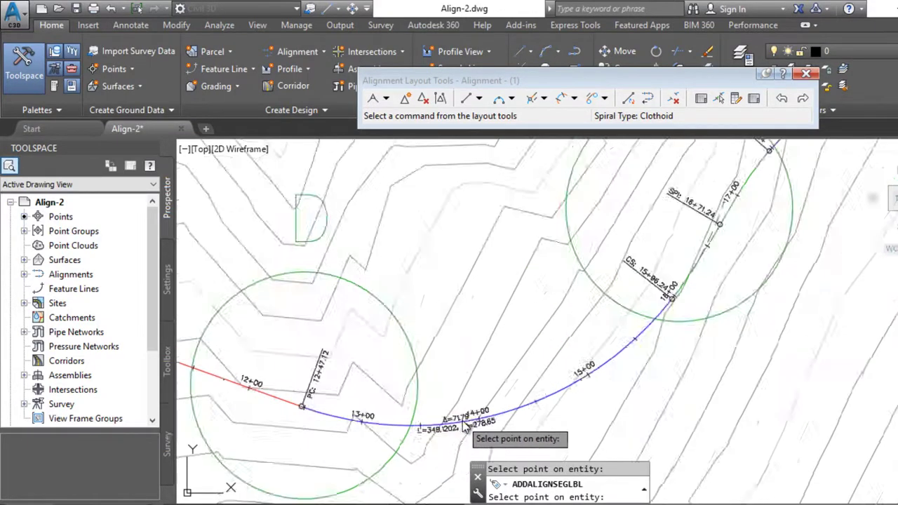
scroll(463, 404, "up", 2)
middle_click_drag(463, 400, 455, 341)
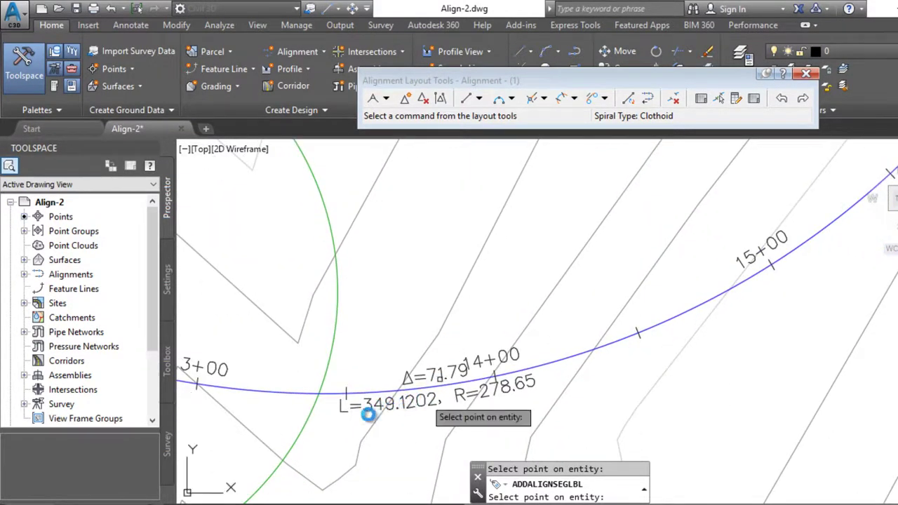
scroll(484, 324, "down", 2)
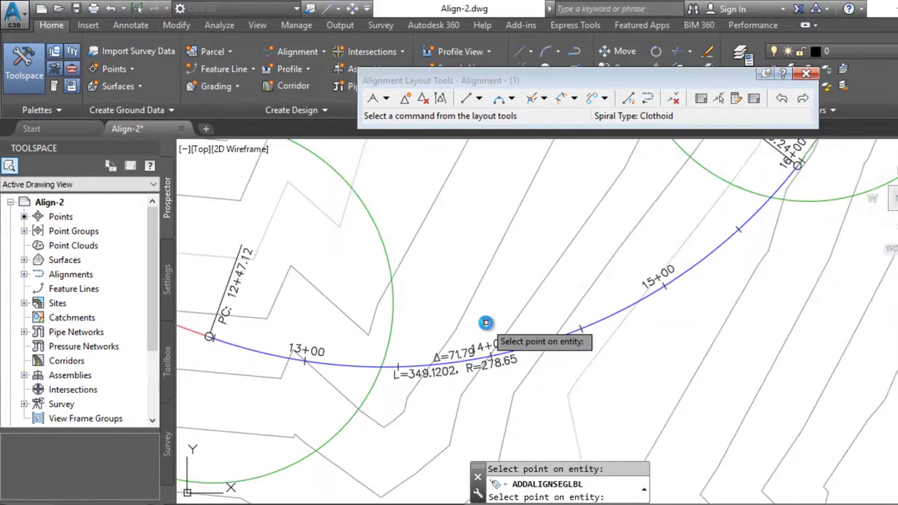
key("Escape")
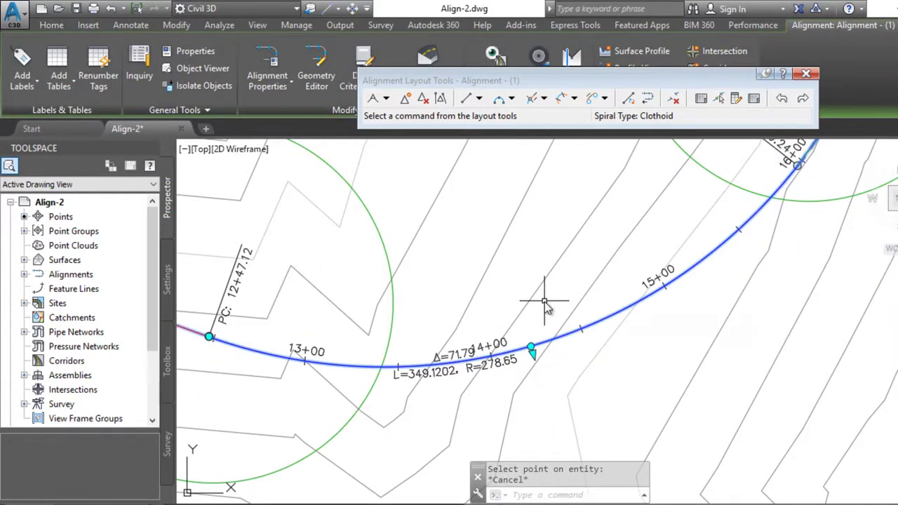
Step: Pan the view to center the newly labeled curve near circle D
scroll(571, 337, "down", 3)
scroll(565, 355, "up", 2)
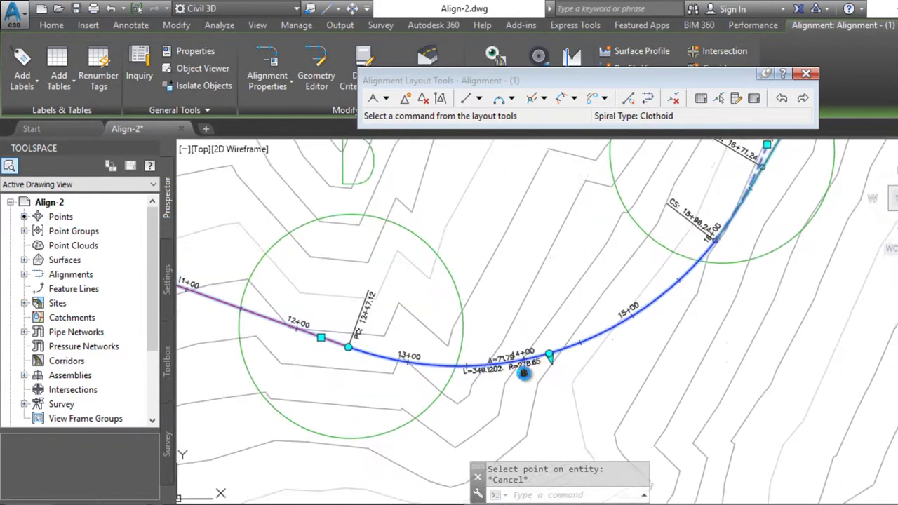
middle_click_drag(585, 321, 541, 351)
scroll(541, 350, "down", 2)
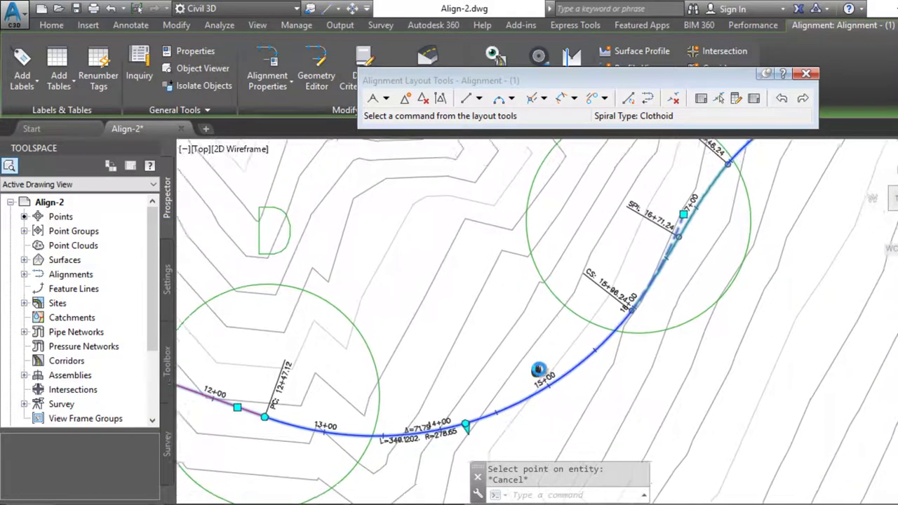
scroll(257, 361, "up", 2)
middle_click_drag(241, 344, 346, 245)
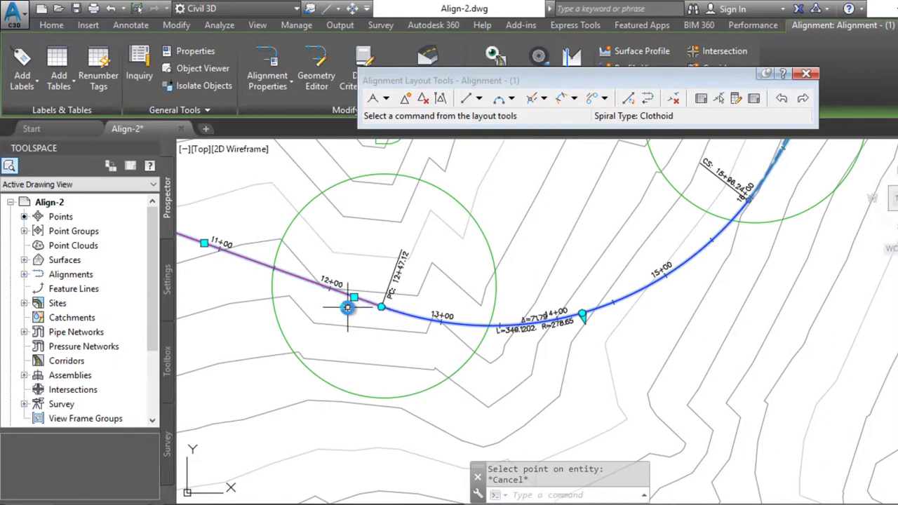
Step: Stretch the circle D curve's PC farther along the tangent to station 12+61.77, giving L=319.0654
left_click(355, 298)
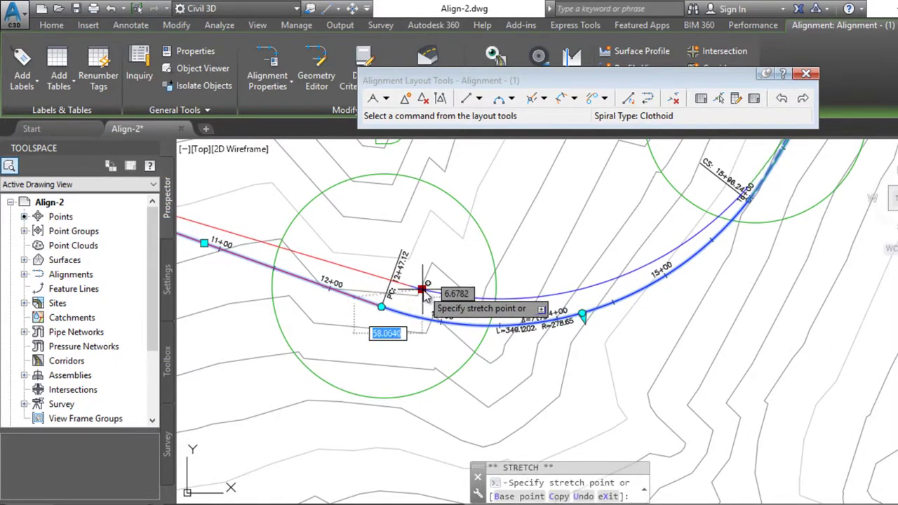
left_click(550, 348)
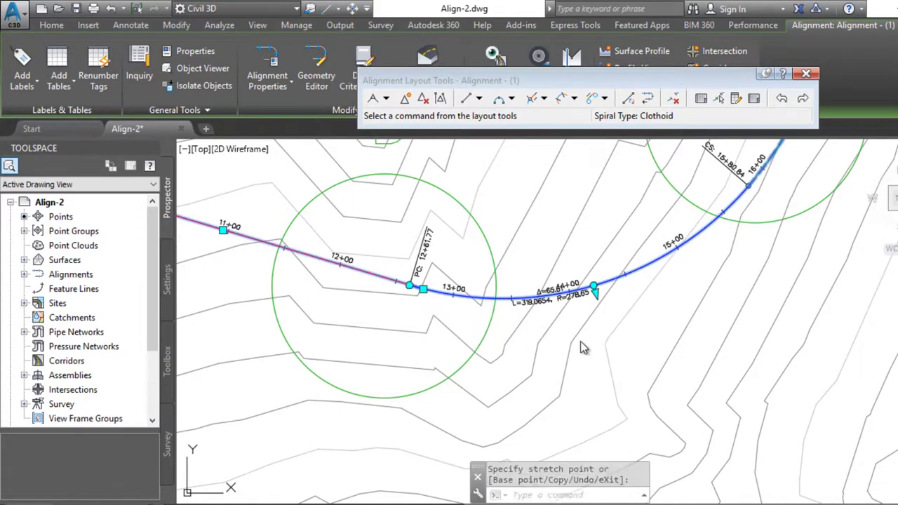
middle_click_drag(524, 310, 509, 296)
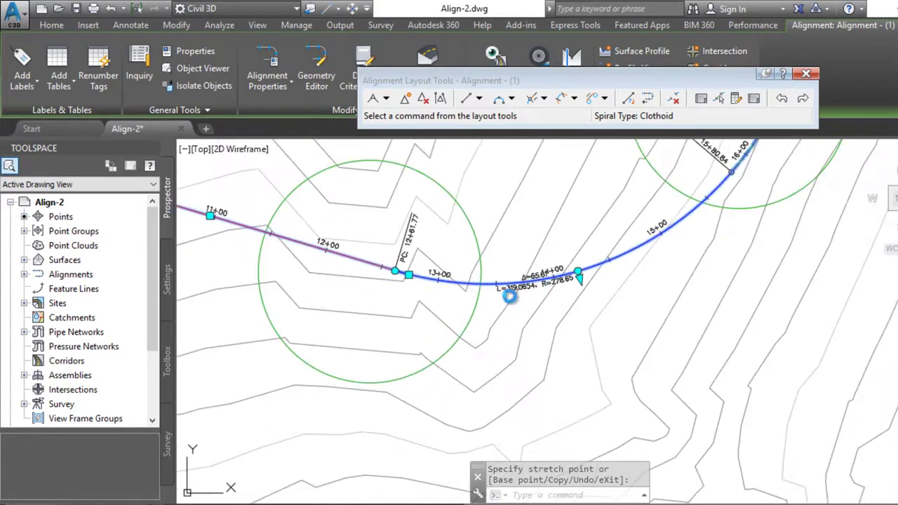
scroll(510, 296, "down", 2)
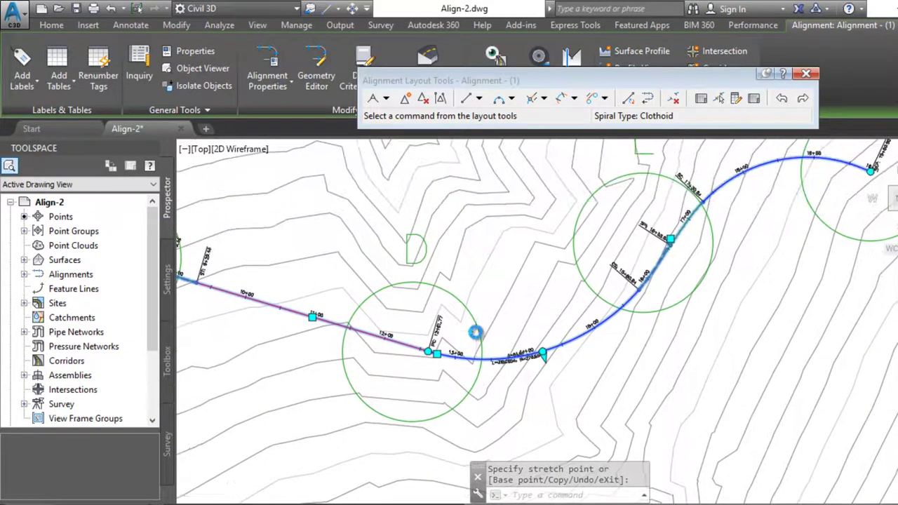
scroll(475, 332, "down", 3)
scroll(481, 326, "up", 4)
scroll(485, 320, "up", 2)
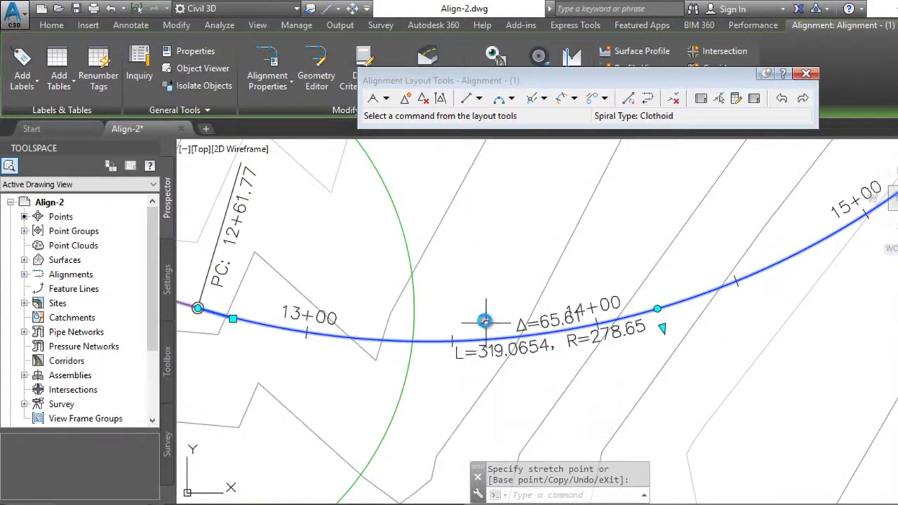
scroll(528, 302, "down", 3)
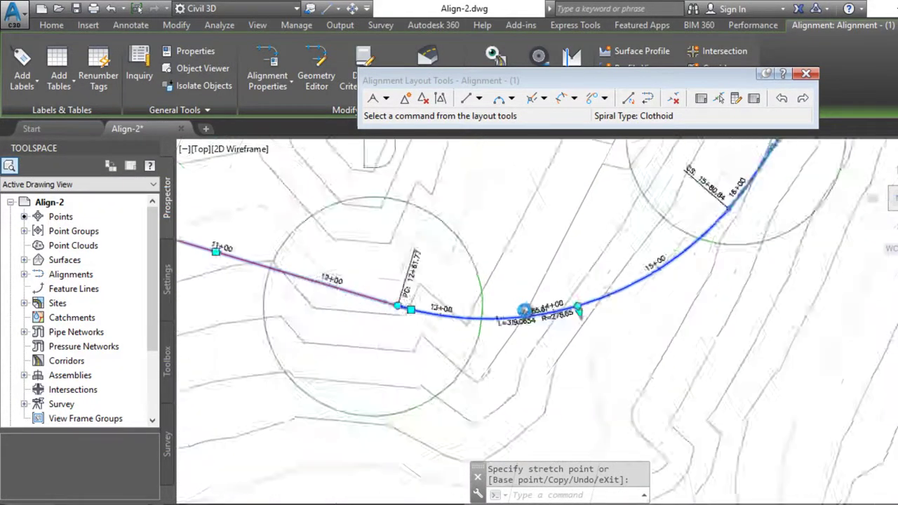
scroll(525, 311, "down", 2)
mouse_move(526, 315)
middle_mouse_down()
mouse_move(527, 362)
mouse_move(508, 365)
mouse_move(611, 362)
mouse_move(596, 344)
mouse_move(519, 344)
mouse_move(477, 373)
mouse_move(548, 435)
middle_mouse_up()
scroll(526, 357, "up", 2)
scroll(520, 330, "up", 2)
scroll(512, 305, "down", 3)
scroll(508, 323, "down", 1)
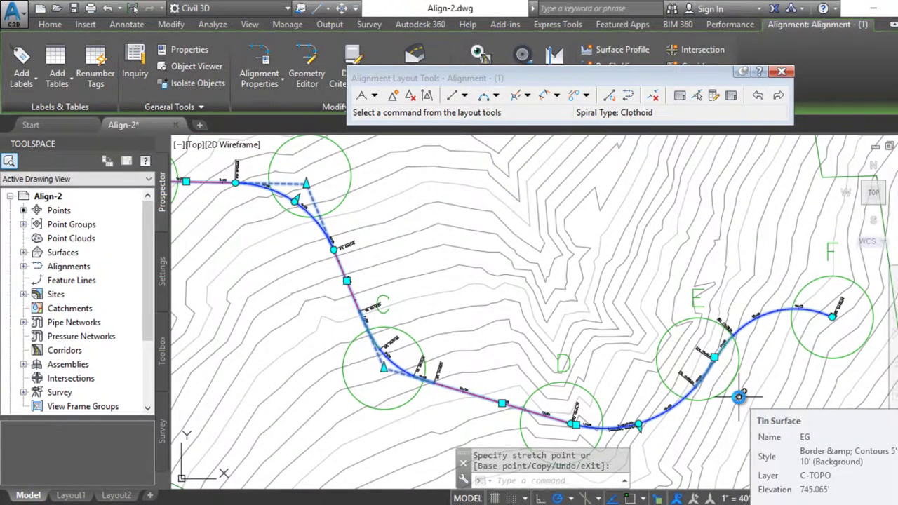
Step: Close Align-2.dwg, saving its changes, to return to the Start page
key("Escape")
key("Escape")
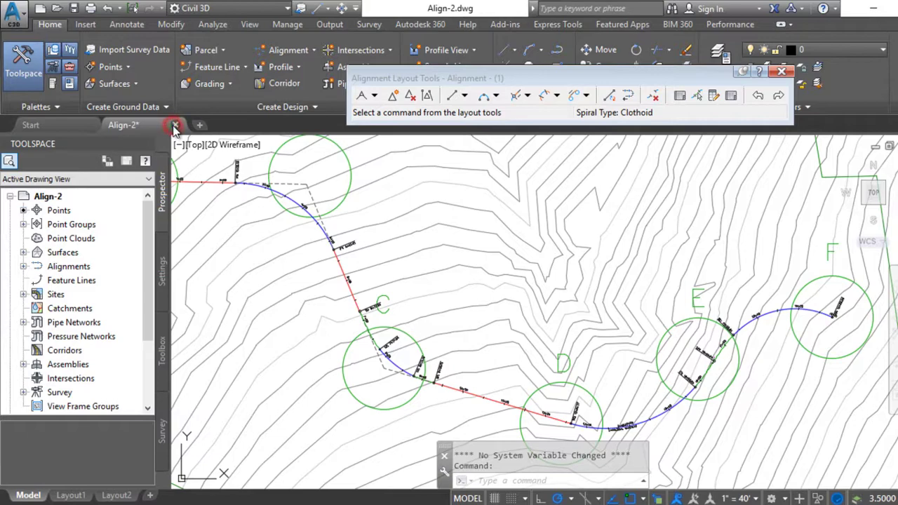
left_click(175, 126)
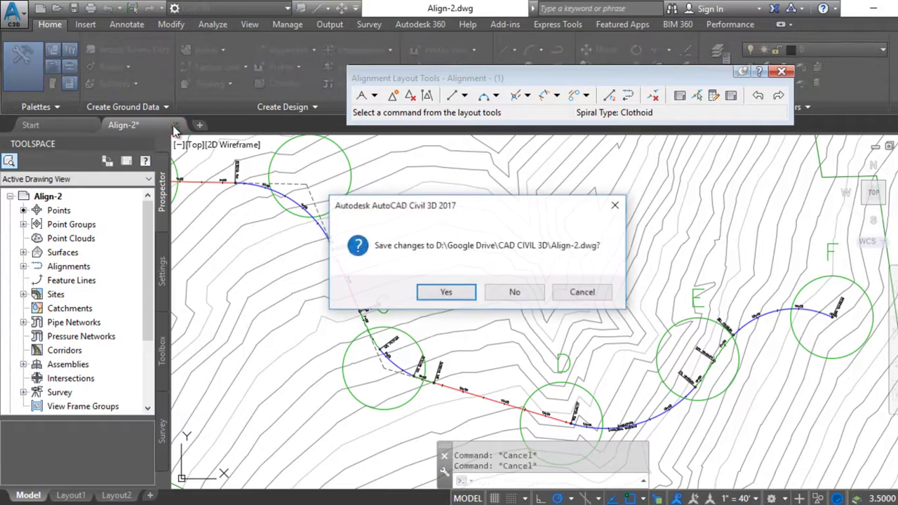
left_click(447, 294)
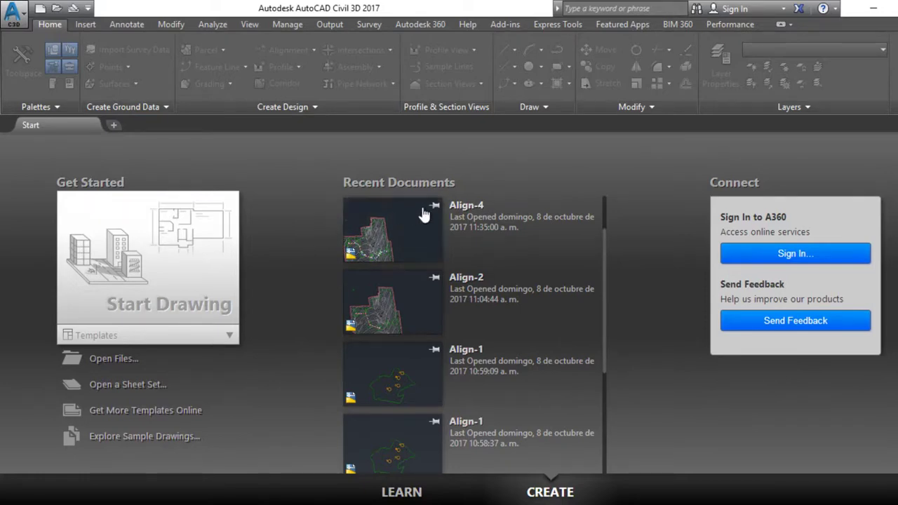
Step: Open Align-5.dwg from disk as read-only
left_click(125, 359)
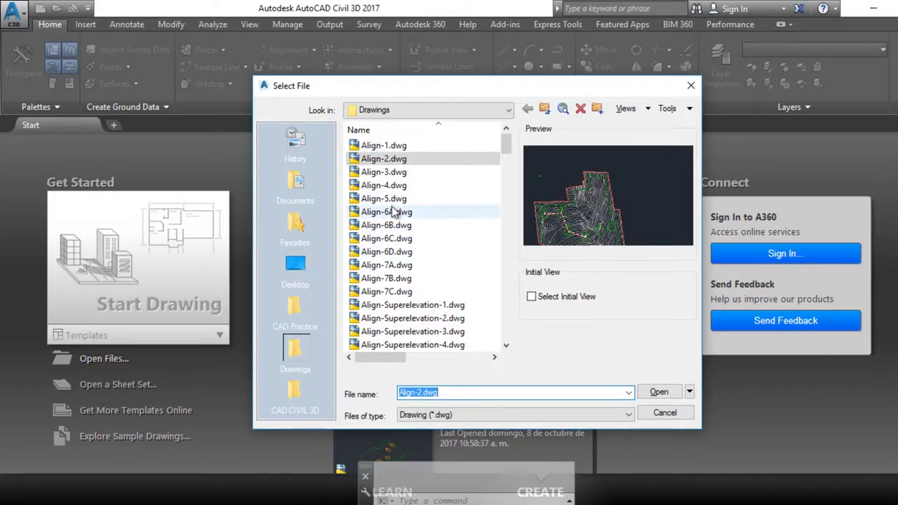
left_click(389, 200)
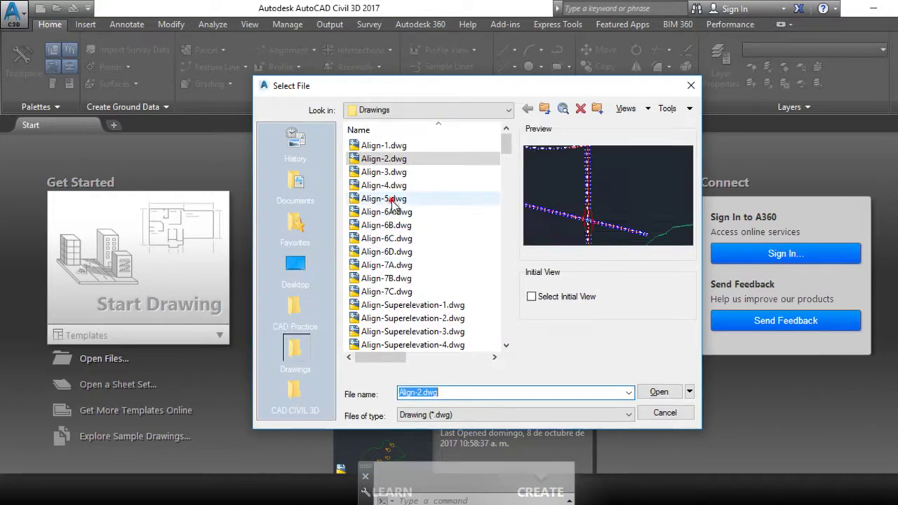
left_click(657, 393)
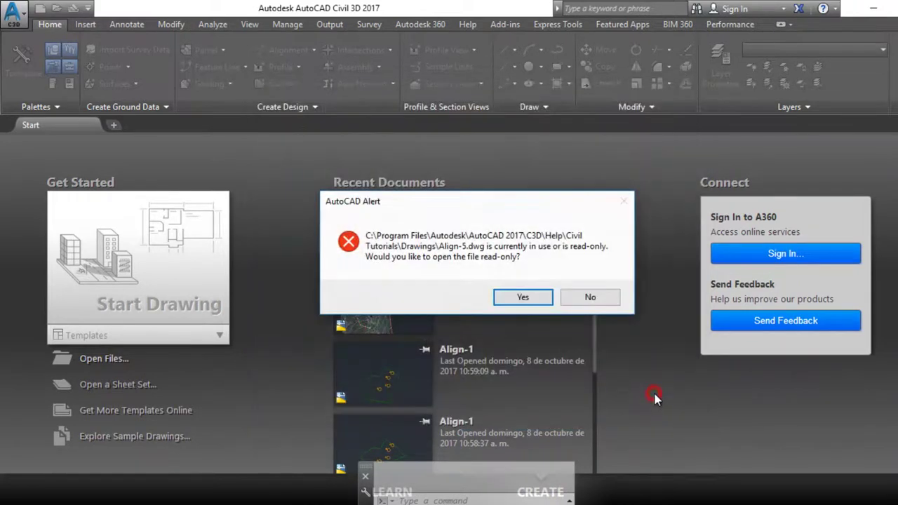
left_click(522, 298)
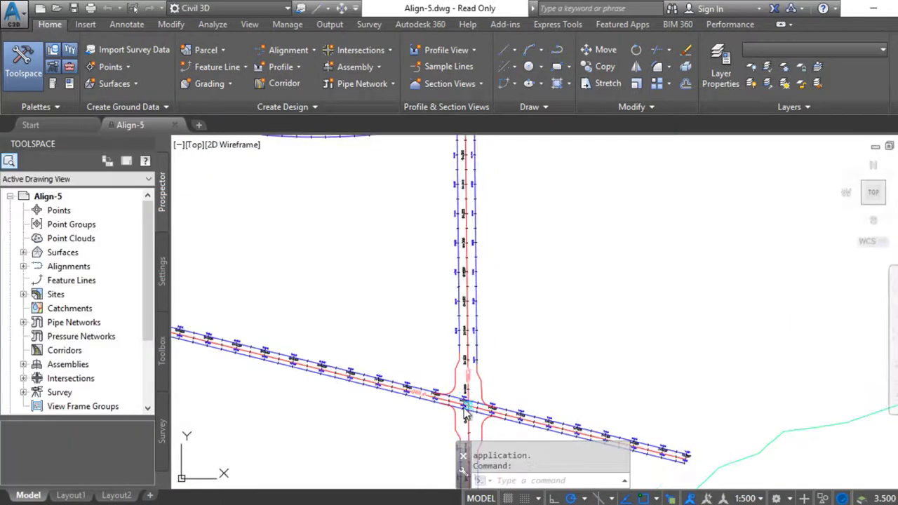
Step: Zoom to the Road A / Road B intersection and select the Road B-Left-3.00 offset alignment
scroll(465, 410, "up", 3)
middle_click_drag(475, 379, 427, 297)
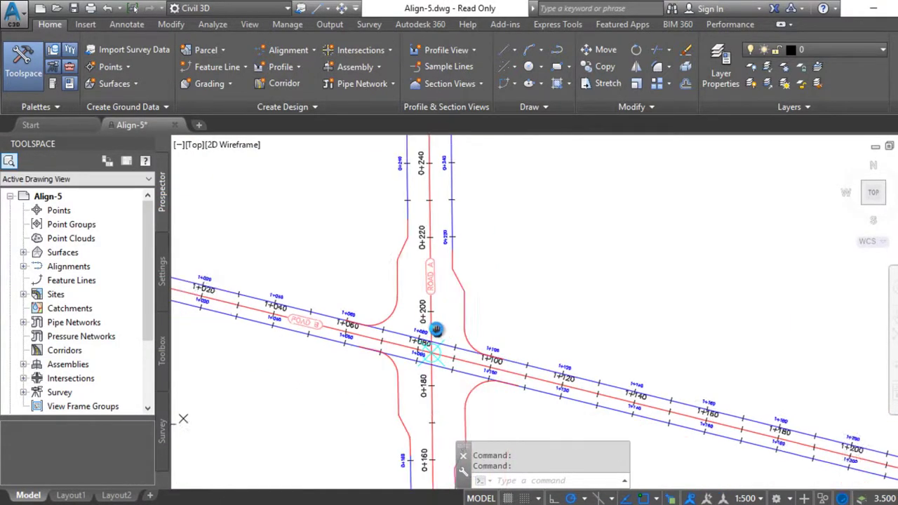
scroll(427, 294, "up", 3)
scroll(428, 295, "down", 3)
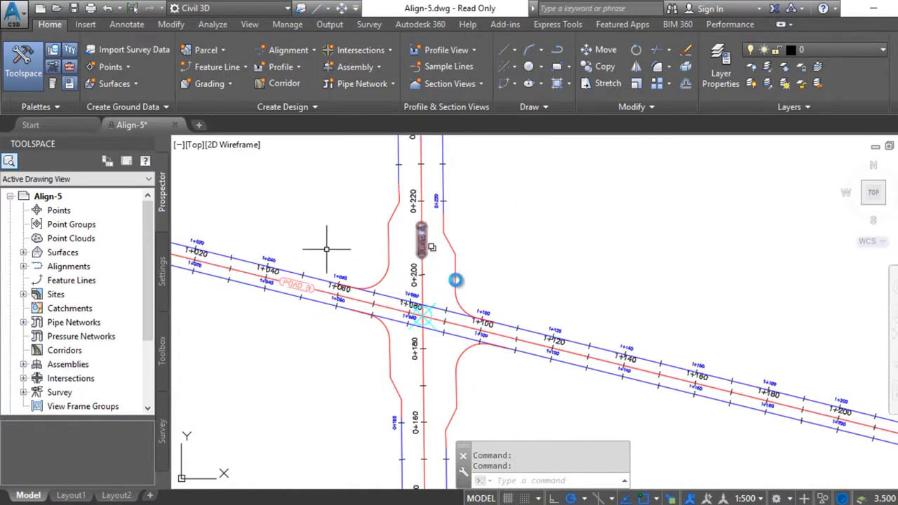
scroll(421, 319, "up", 2)
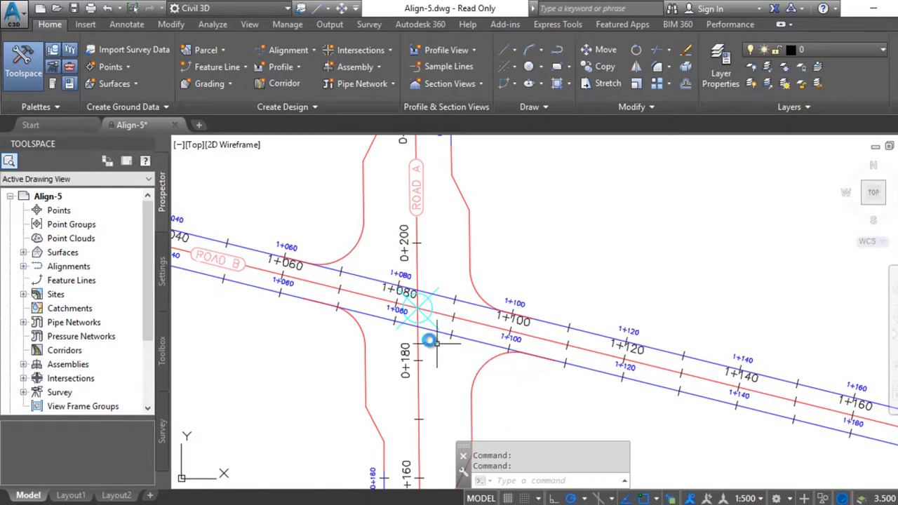
middle_click_drag(357, 217, 455, 245)
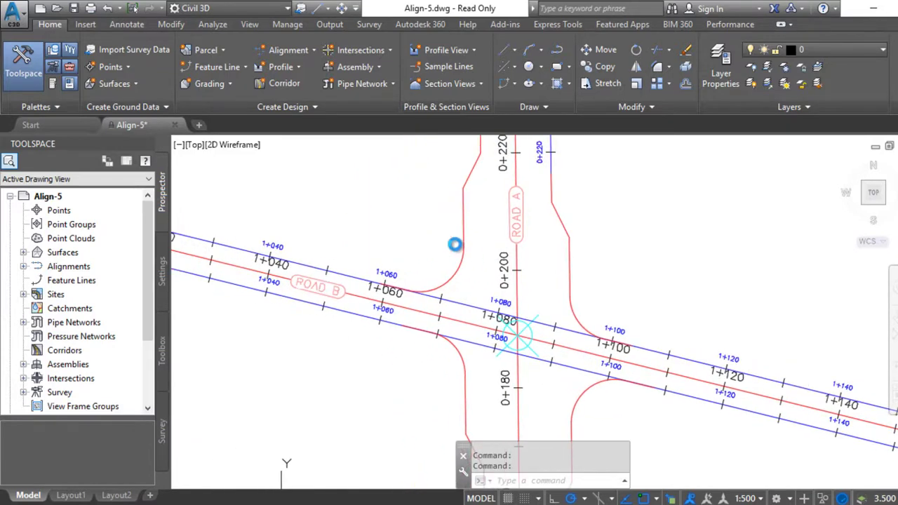
left_click(457, 303)
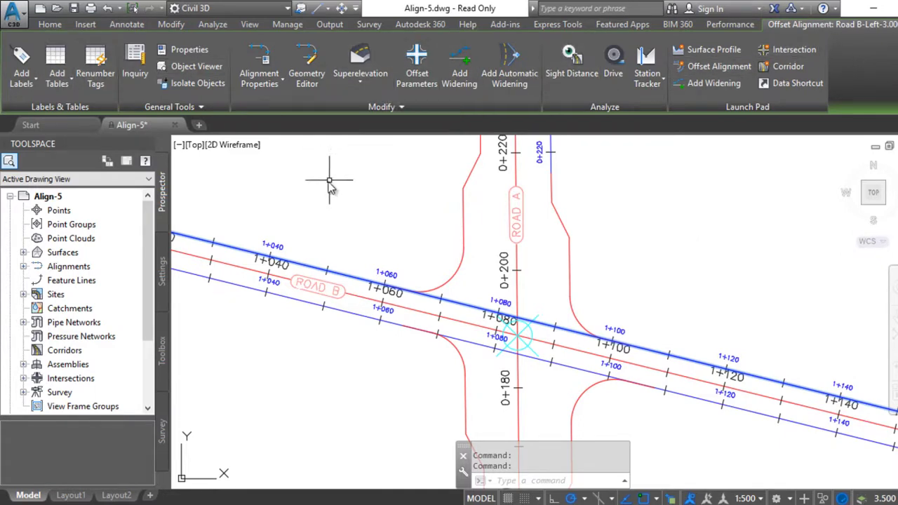
Step: Open Road B-Left-3.000's Alignment Properties on the Masking tab and drag the dialog right
left_click(257, 56)
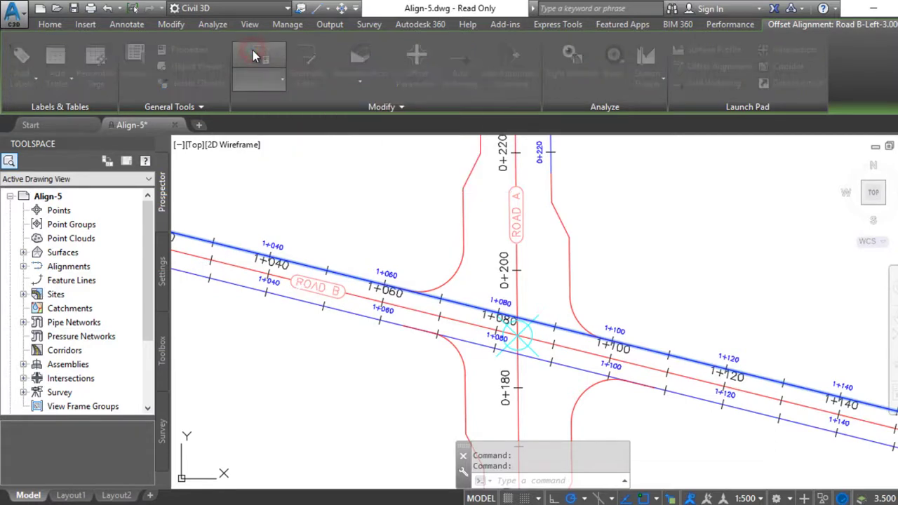
left_click(396, 161)
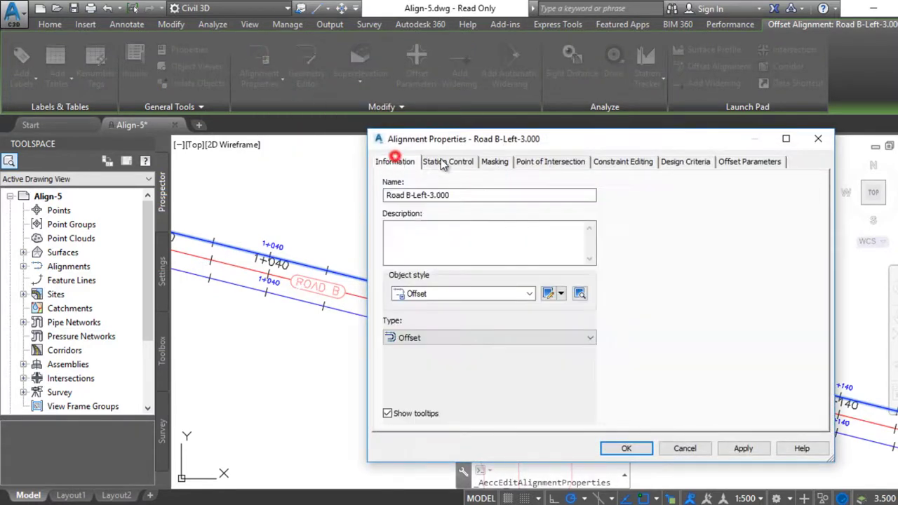
left_click(495, 162)
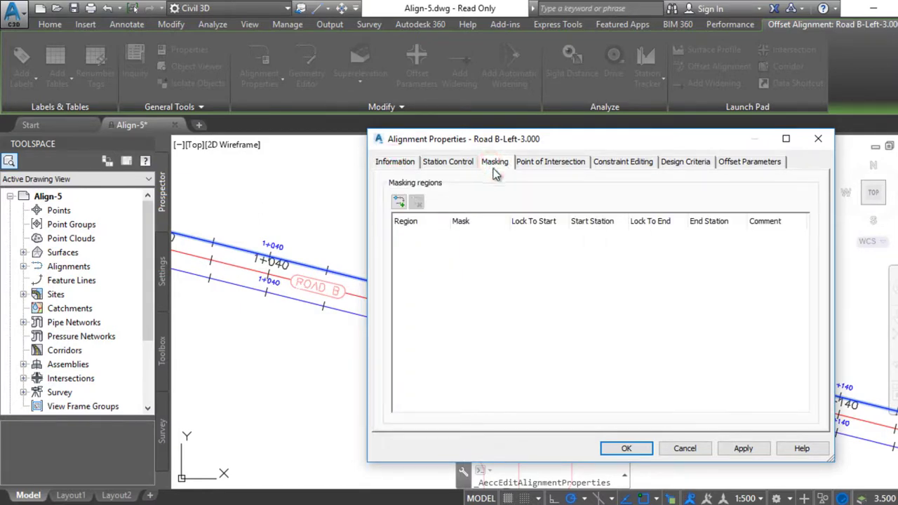
left_click_drag(572, 140, 775, 138)
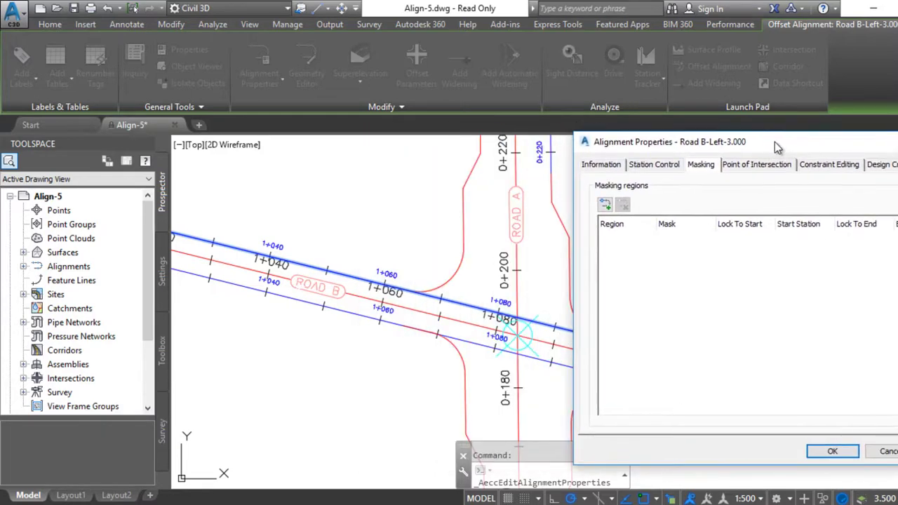
mouse_move(773, 137)
left_mouse_down()
mouse_move(829, 142)
mouse_move(752, 132)
left_mouse_up()
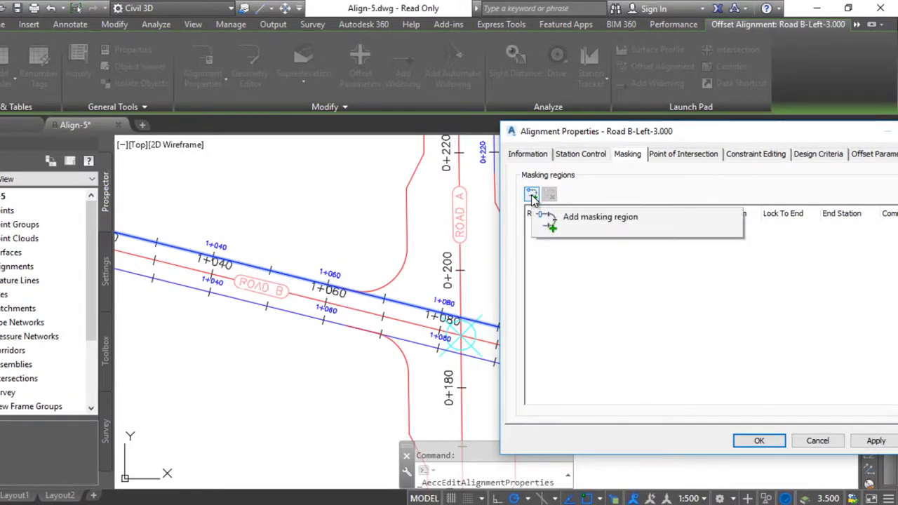
Step: Start adding a masking region and turn on the Nearest object snap
left_click(532, 199)
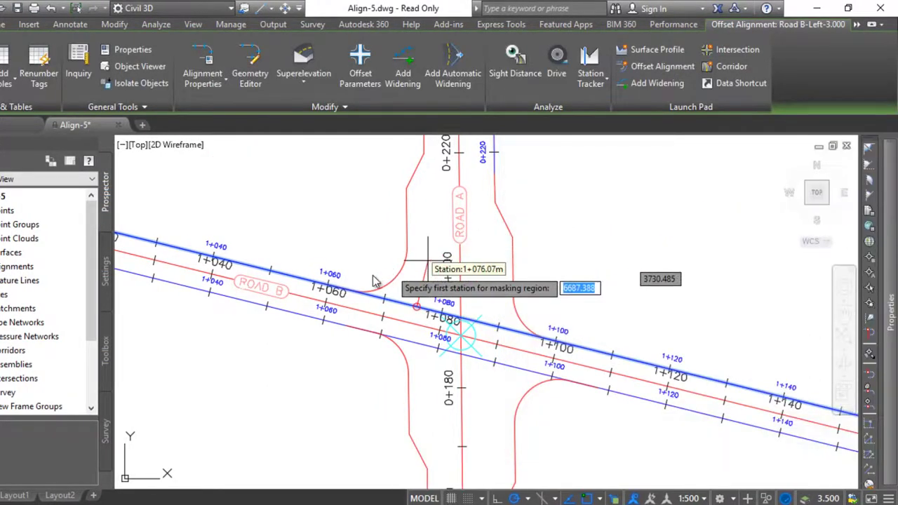
scroll(354, 293, "up", 4)
scroll(357, 292, "up", 1)
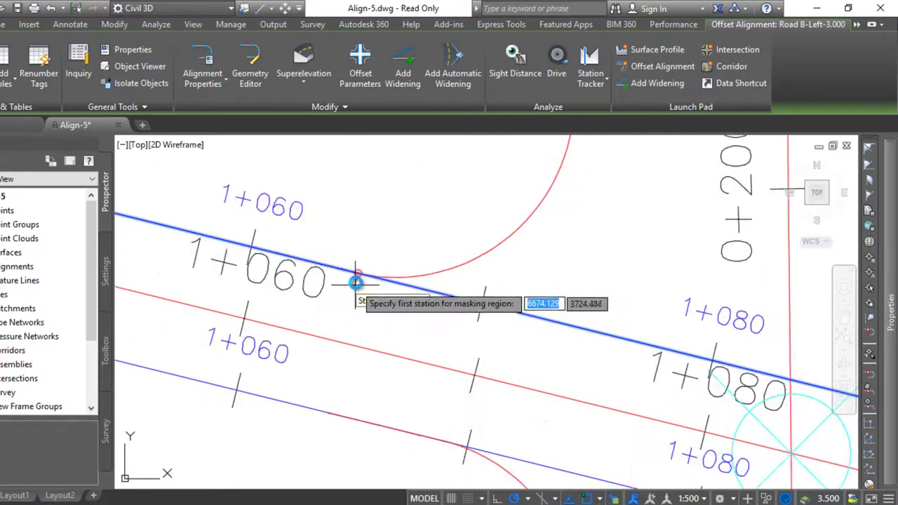
scroll(336, 256, "down", 1)
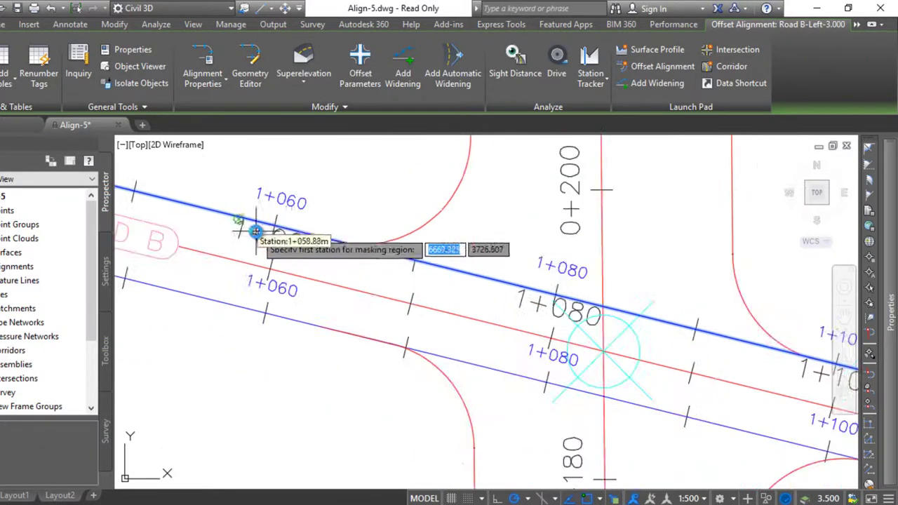
scroll(300, 232, "up", 1)
scroll(300, 231, "up", 2)
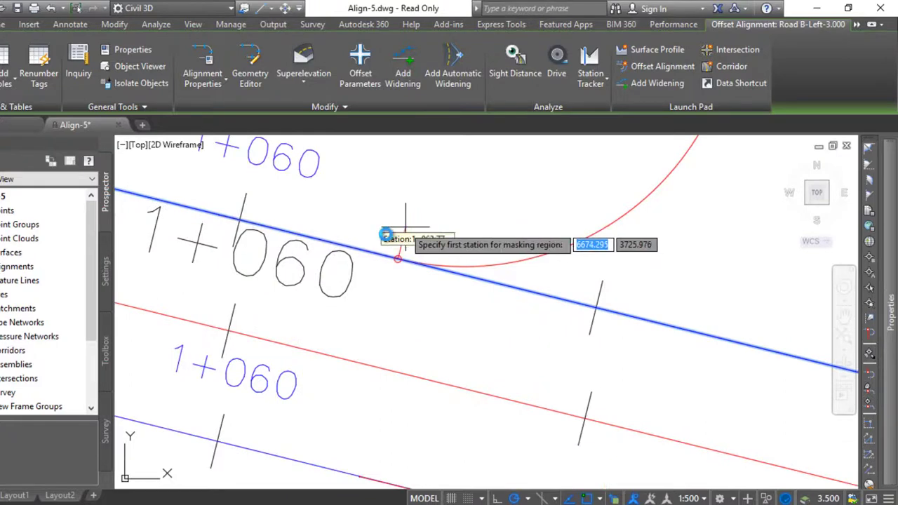
scroll(371, 239, "down", 1)
scroll(371, 240, "down", 1)
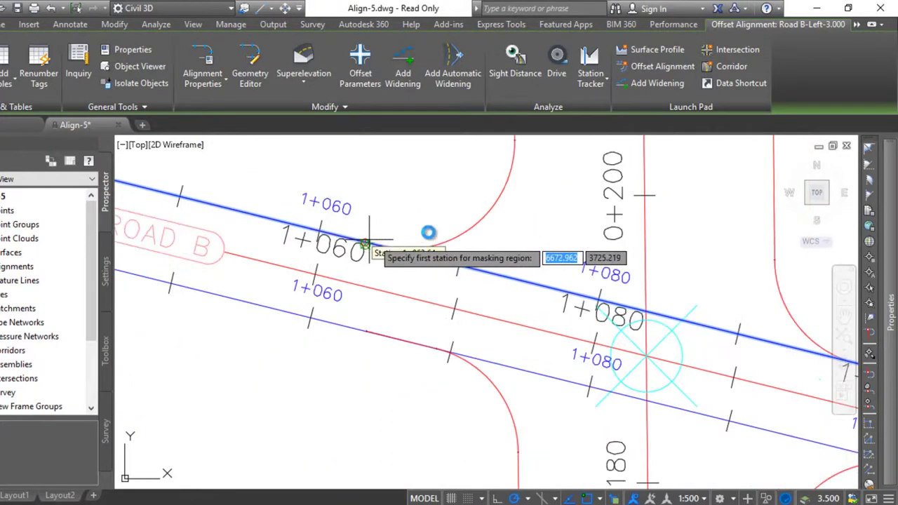
scroll(405, 245, "up", 2)
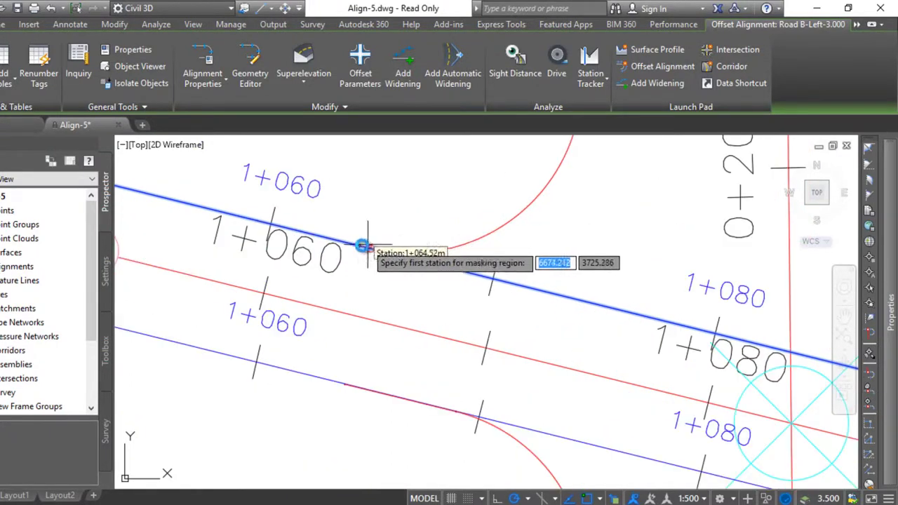
scroll(353, 242, "up", 2)
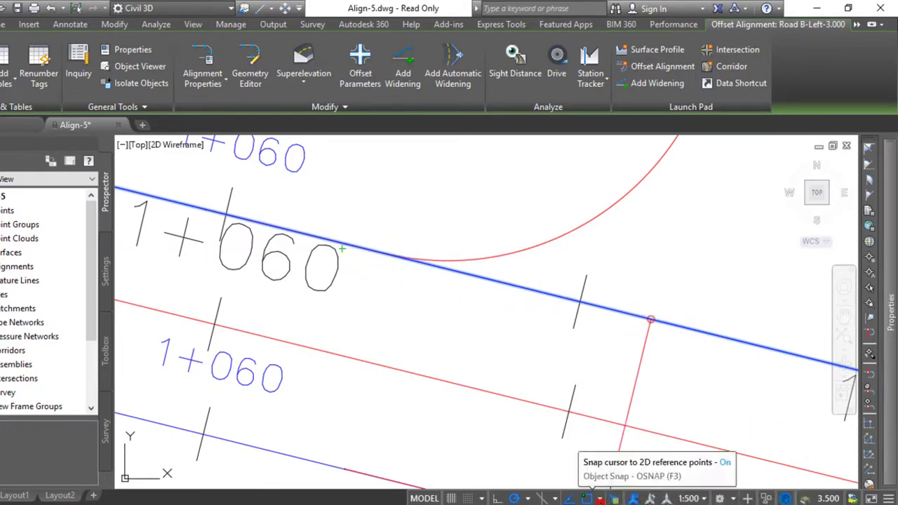
left_click(604, 498)
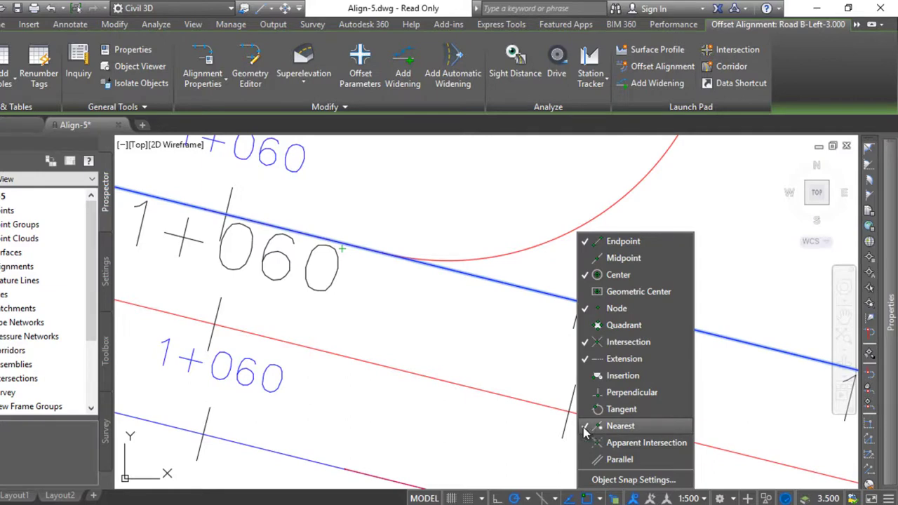
left_click(379, 261)
Step: Pick the masking region's start at 1+064.42m and end at 1+098.50m on the offset line
scroll(344, 245, "up", 5)
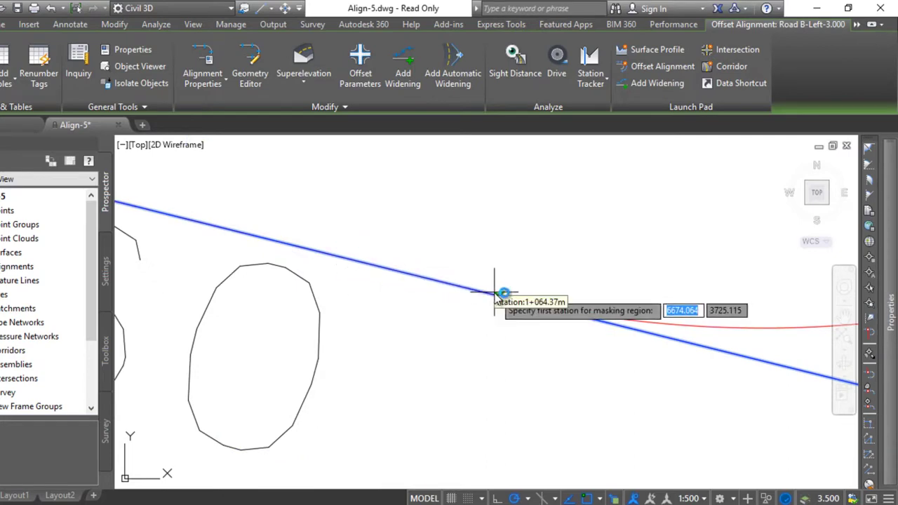
left_click(501, 296)
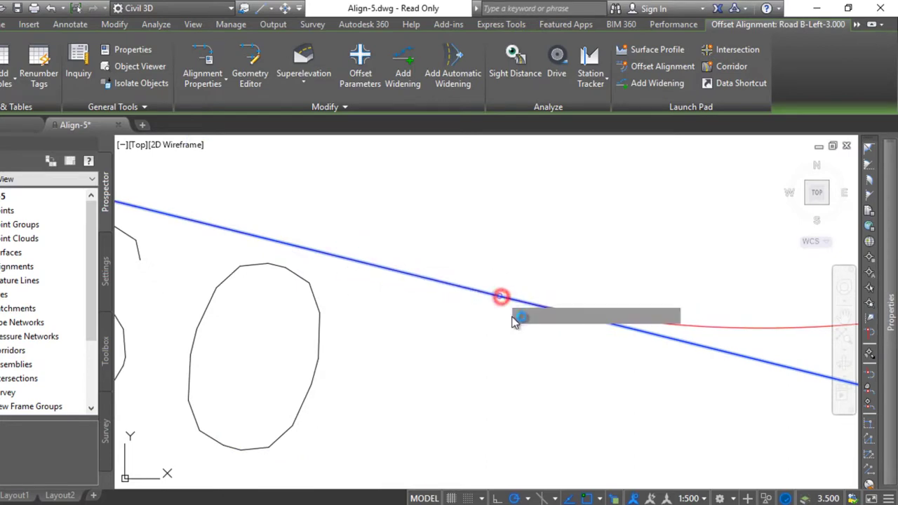
scroll(603, 371, "up", 3)
scroll(581, 367, "up", 2)
middle_click_drag(581, 367, 409, 286)
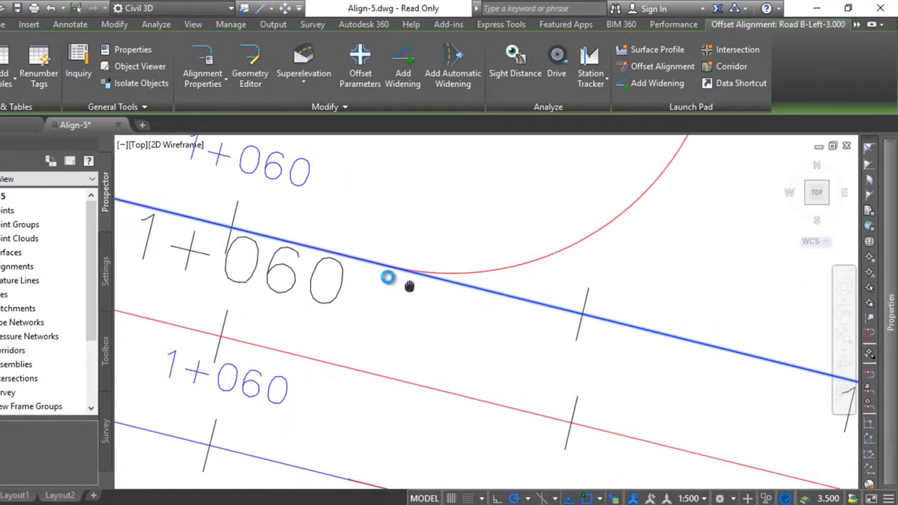
scroll(409, 286, "down", 2)
scroll(611, 327, "down", 2)
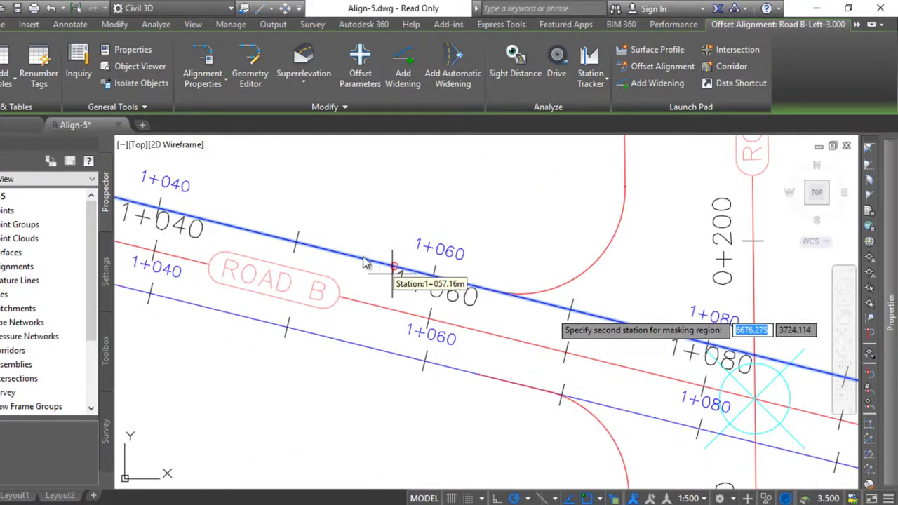
middle_click_drag(672, 341, 275, 223)
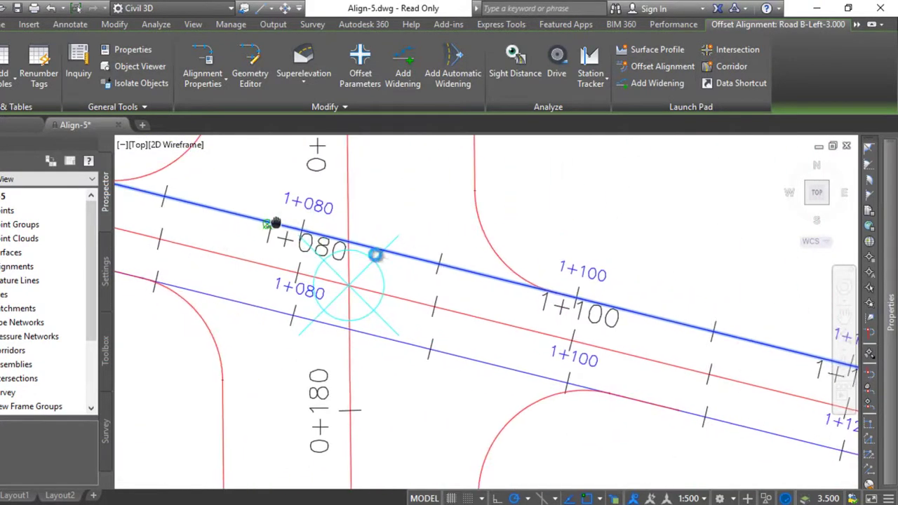
scroll(519, 287, "up", 2)
scroll(625, 294, "up", 2)
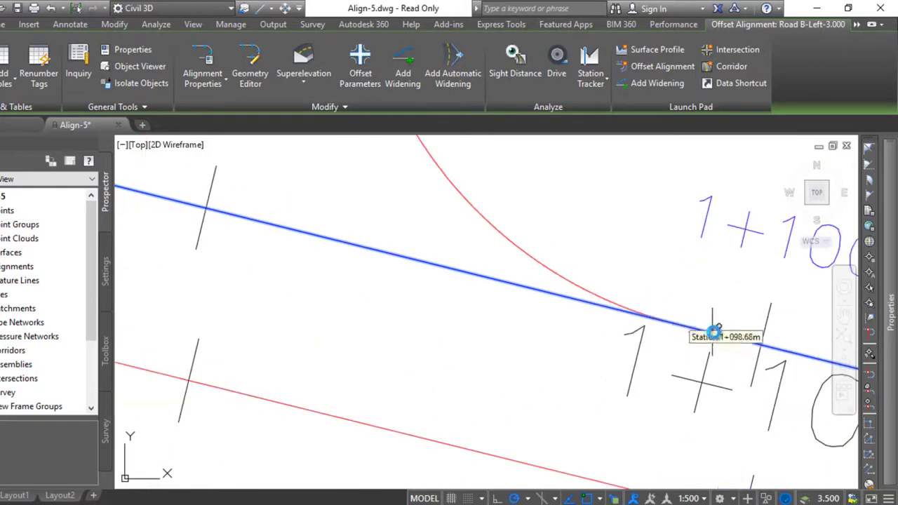
scroll(714, 332, "up", 2)
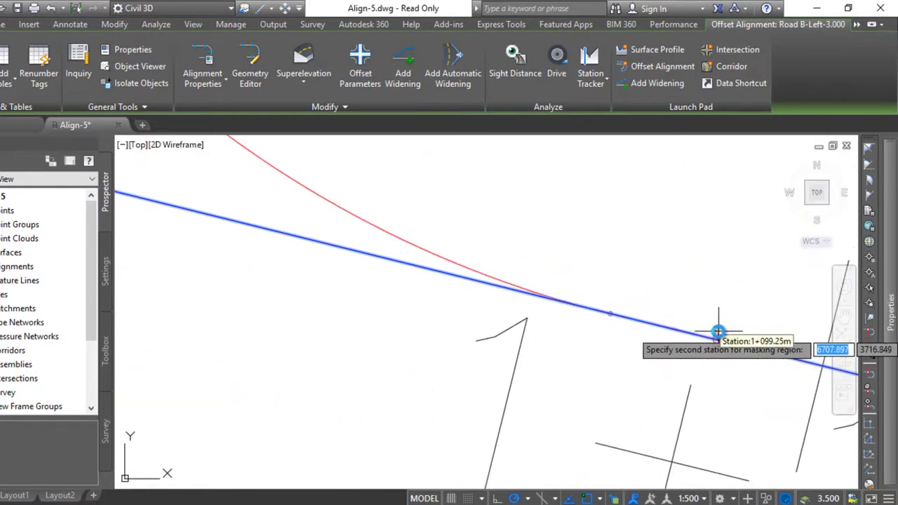
left_click(606, 314)
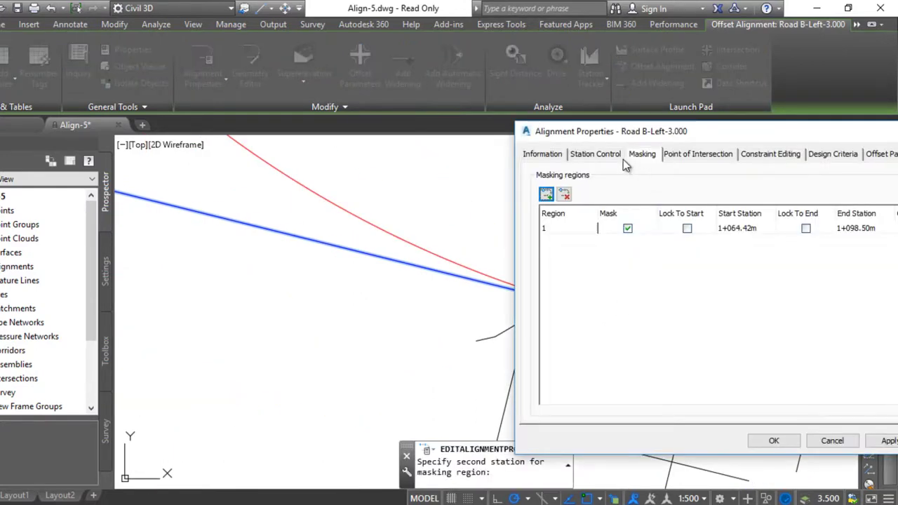
Step: Apply the masking region and close Alignment Properties with OK
left_click_drag(659, 141, 421, 130)
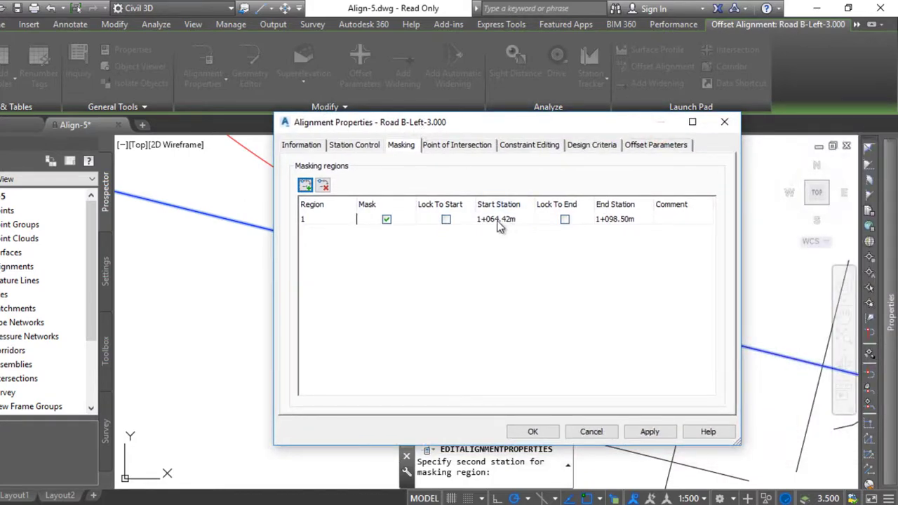
left_click(649, 433)
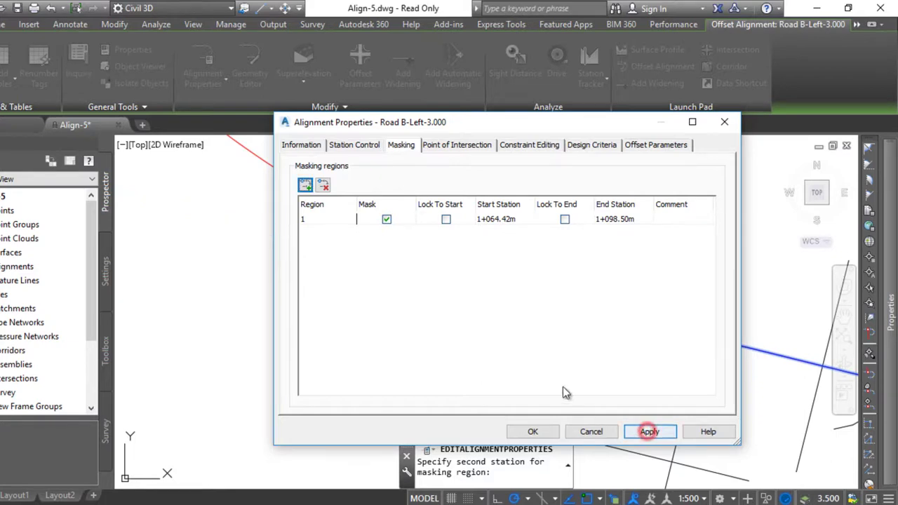
left_click_drag(381, 127, 703, 147)
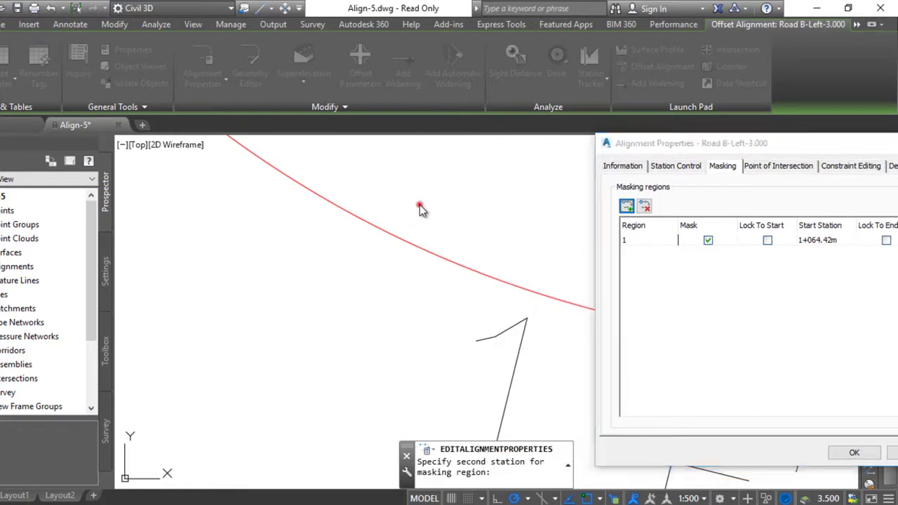
left_click(421, 205)
left_click_drag(761, 148, 316, 127)
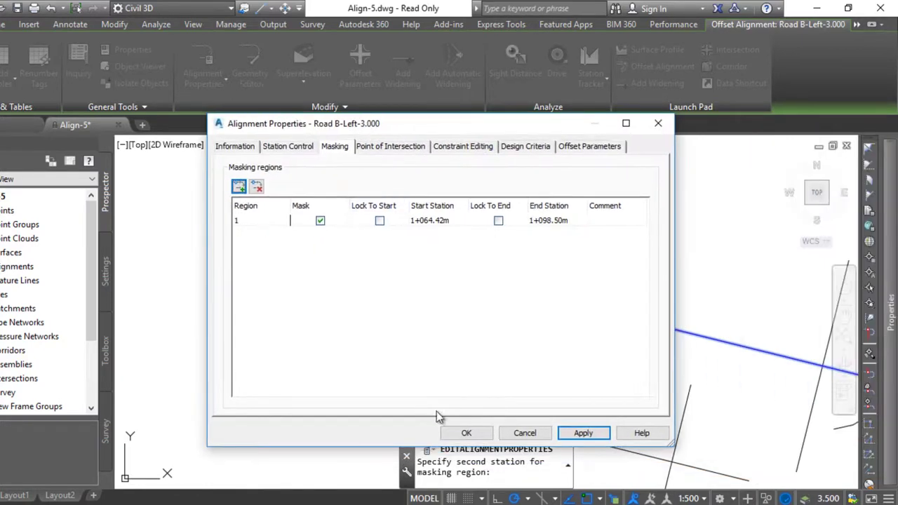
left_click(467, 435)
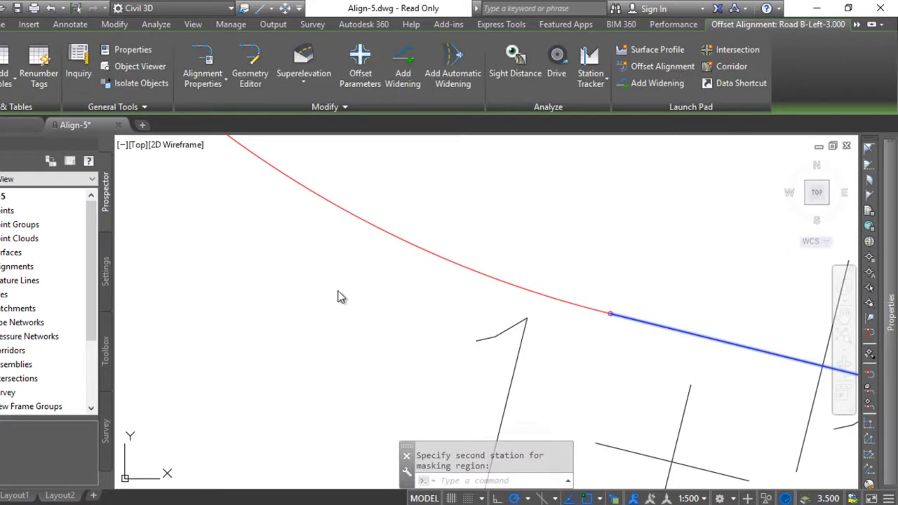
Step: Zoom out to check the gap across the intersection, then select the Road B-Right-3.000 offset
scroll(338, 296, "down", 3)
scroll(327, 297, "down", 3)
mouse_move(320, 292)
middle_mouse_down()
mouse_move(437, 297)
mouse_move(531, 325)
mouse_move(577, 378)
middle_mouse_up()
scroll(578, 379, "up", 1)
scroll(379, 309, "up", 1)
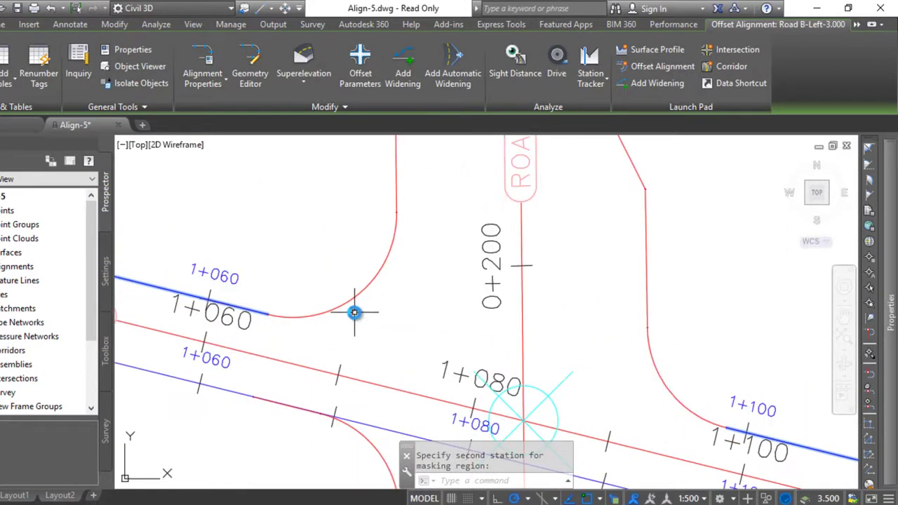
scroll(354, 312, "down", 2)
middle_click_drag(357, 320, 301, 227)
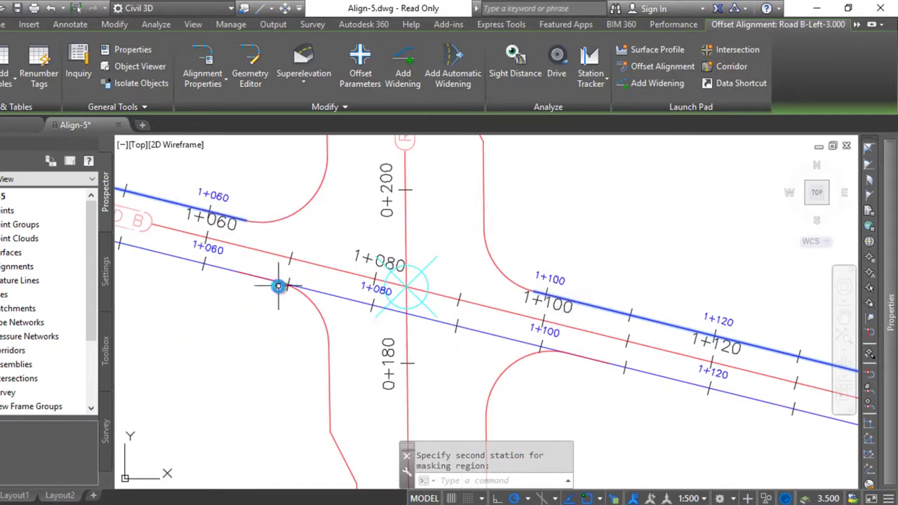
left_click(330, 295)
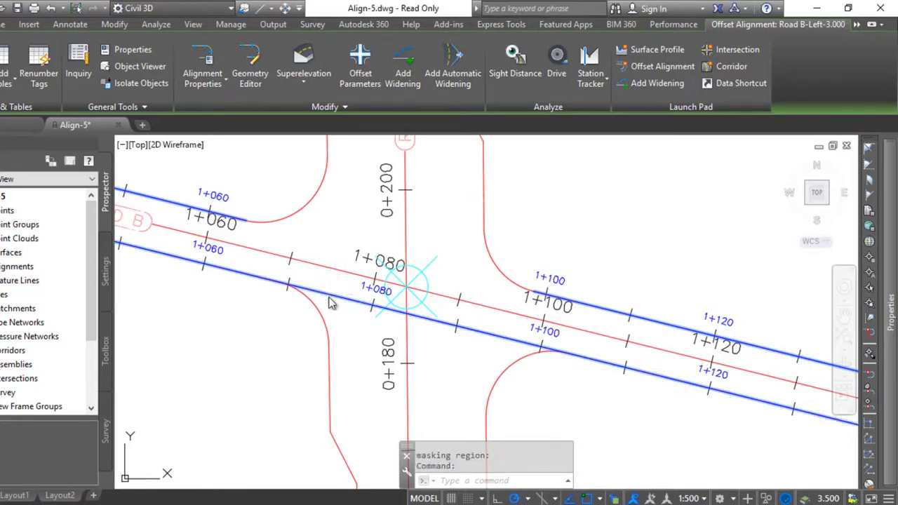
key("Escape")
left_click(232, 220)
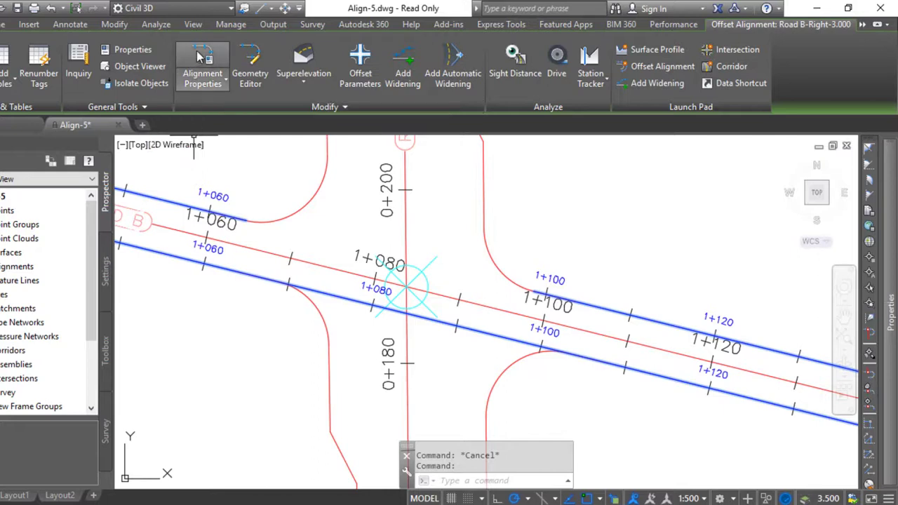
Step: Add a masking region to Road B-Right-3.000 from station 1+068.98m to 1+103.06m
left_click(202, 56)
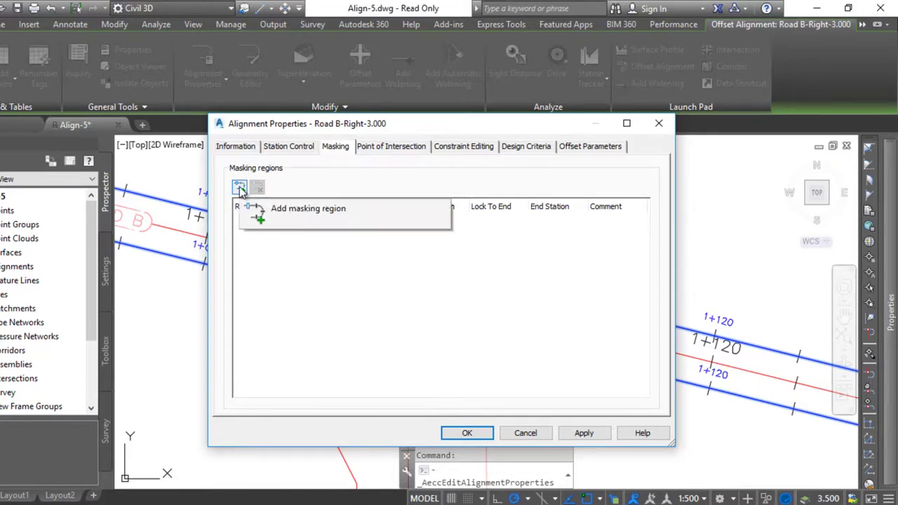
left_click(240, 188)
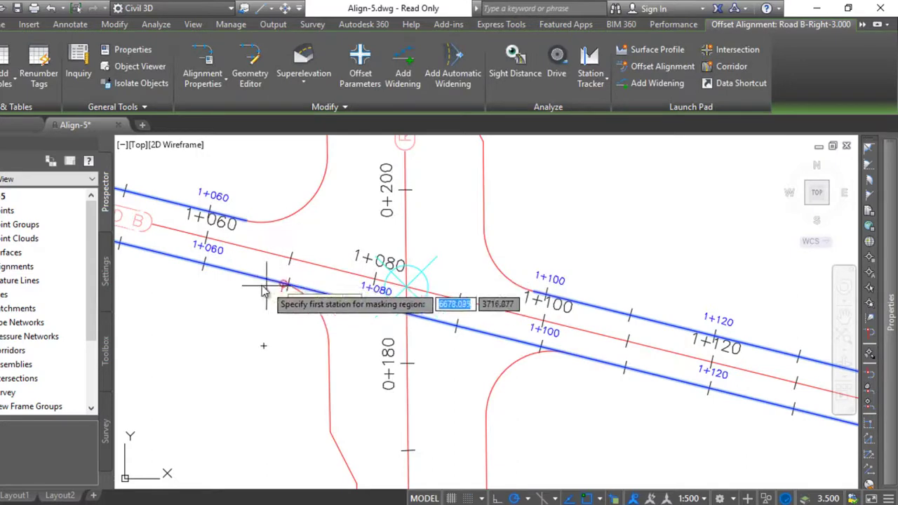
scroll(250, 274, "up", 2)
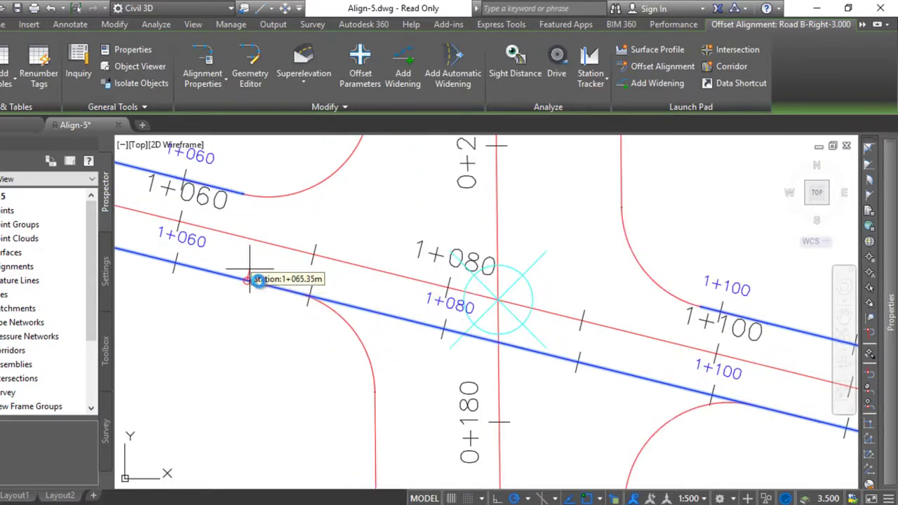
left_click(295, 291)
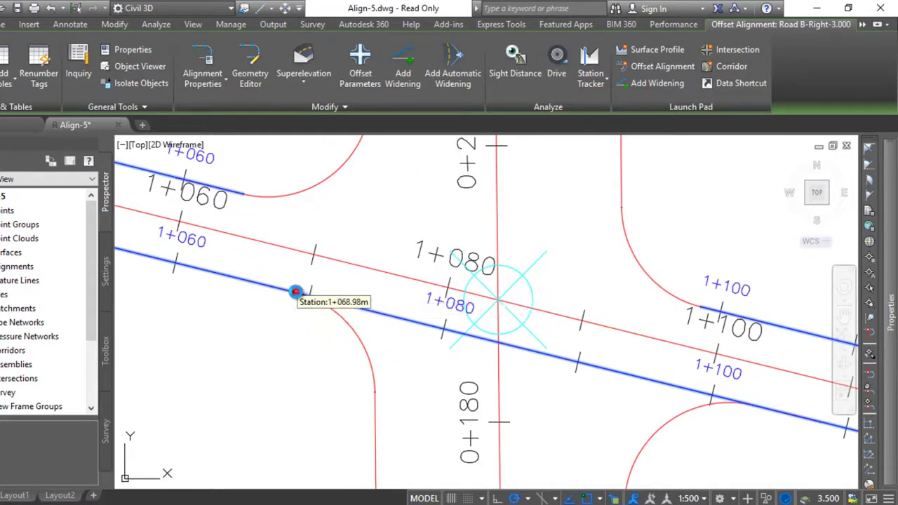
middle_click_drag(477, 344, 307, 302)
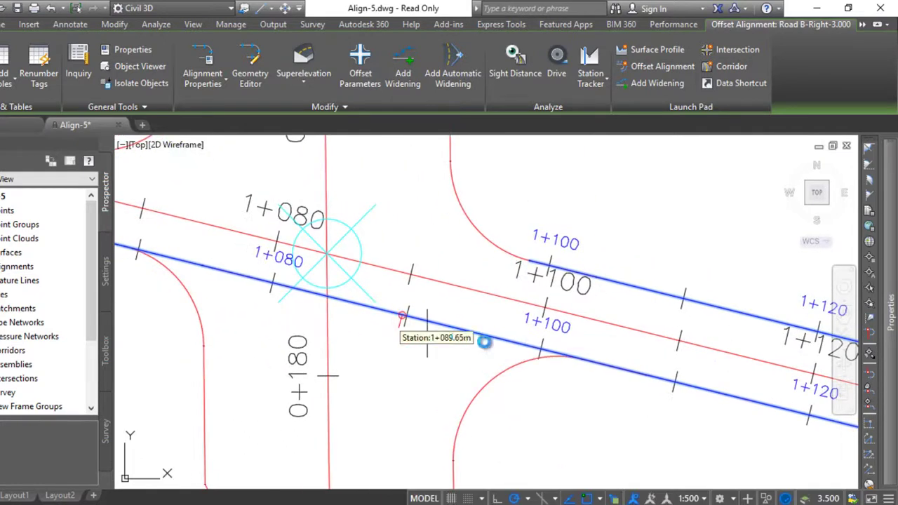
left_click(586, 362)
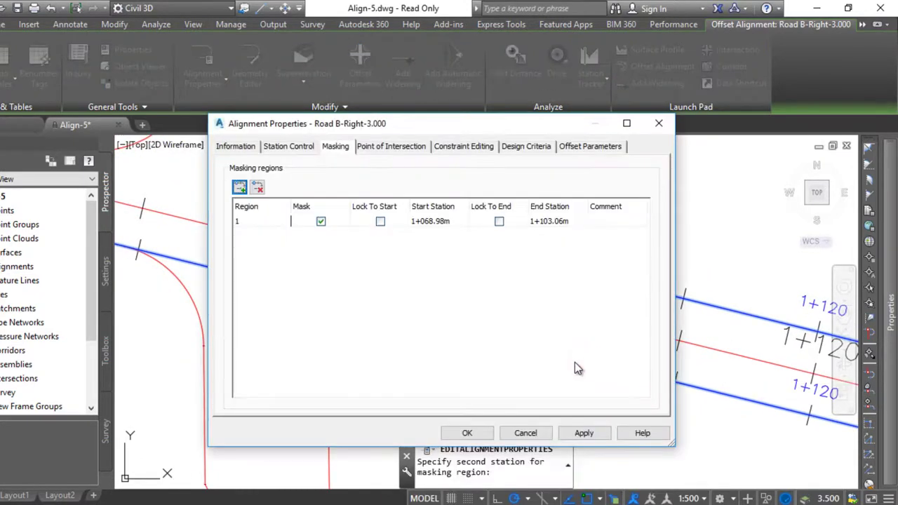
left_click(467, 434)
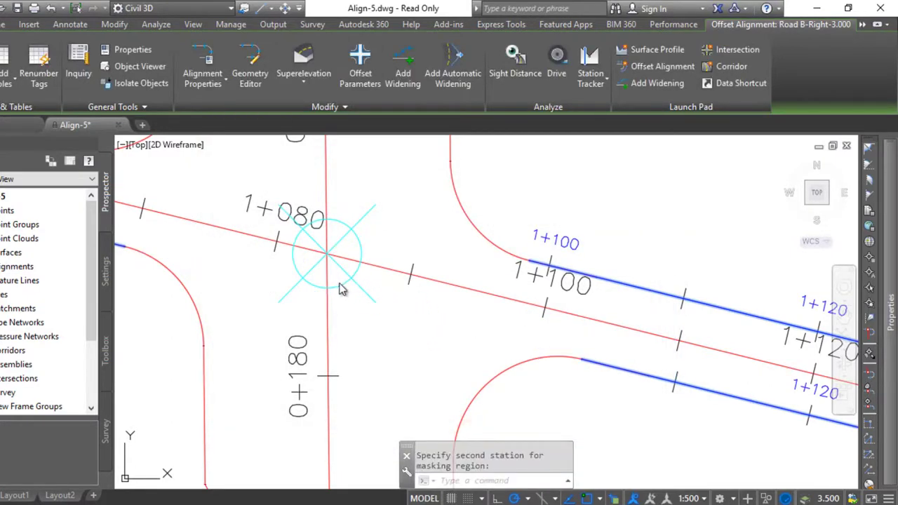
scroll(331, 303, "down", 3)
mouse_move(364, 320)
middle_mouse_down()
mouse_move(400, 335)
mouse_move(457, 321)
mouse_move(453, 305)
mouse_move(434, 314)
middle_mouse_up()
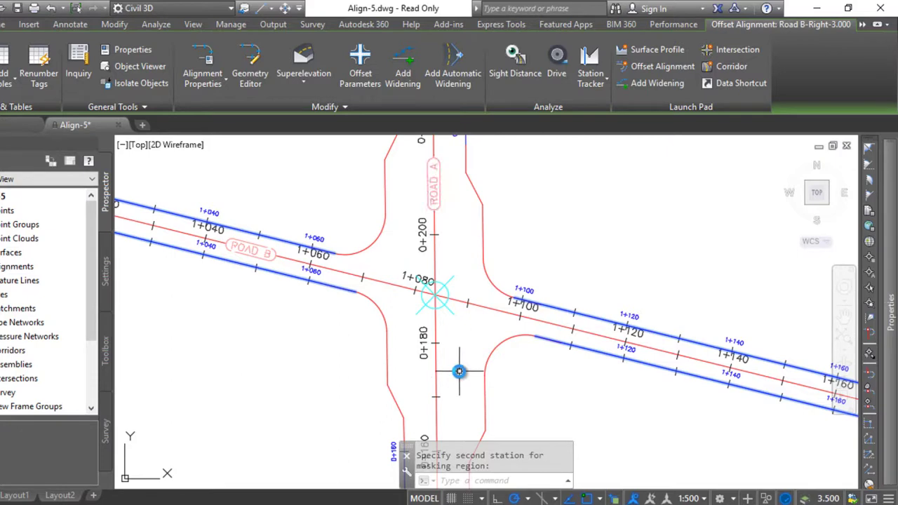
Step: Cancel the masking command and close Align-5 without saving changes
key("Escape")
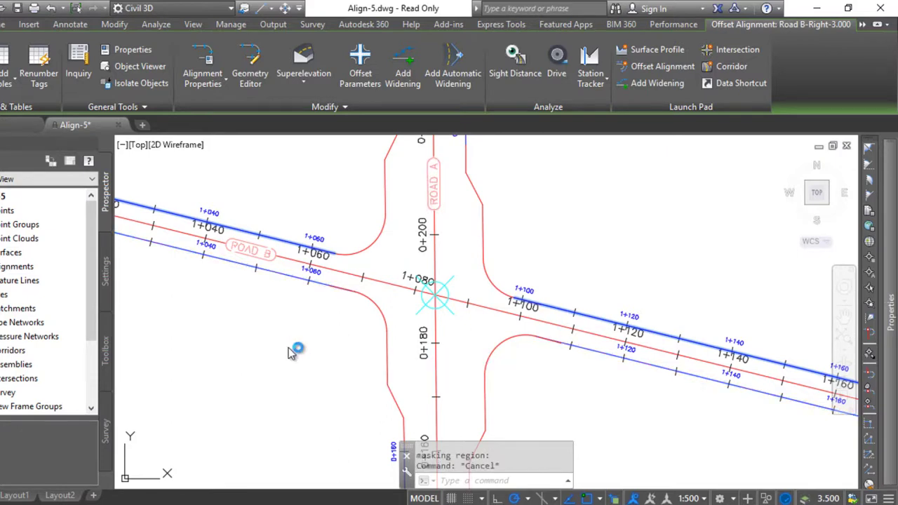
left_click(118, 126)
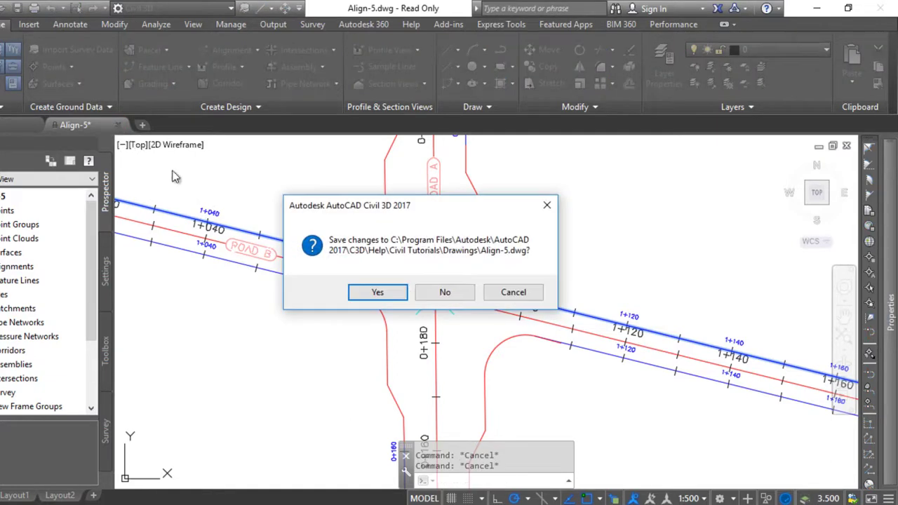
left_click(444, 300)
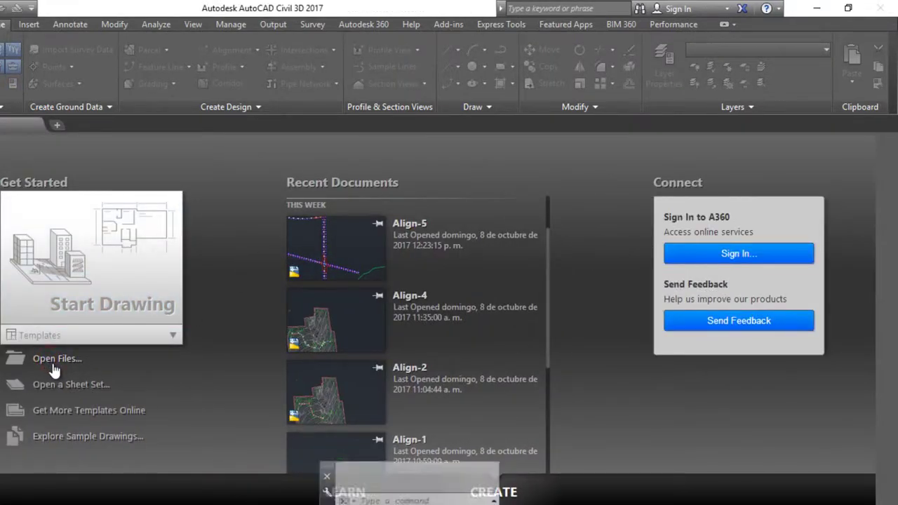
Step: Open Align-6A.dwg from the CAD CIVIL 3D folder
left_click(58, 360)
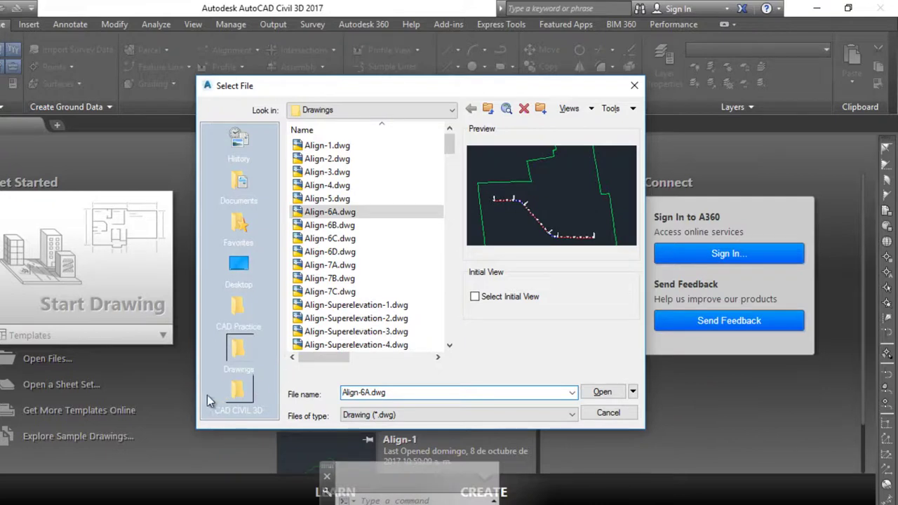
left_click(225, 388)
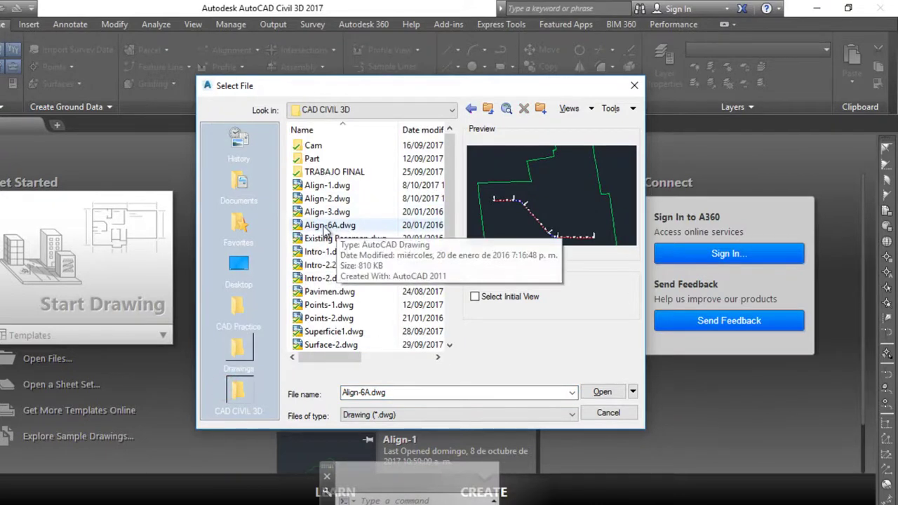
left_click(324, 227)
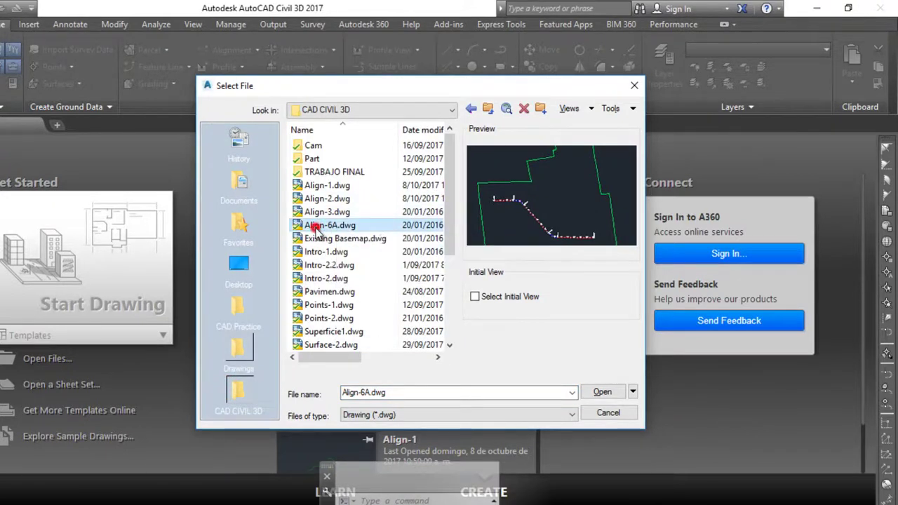
left_click(595, 396)
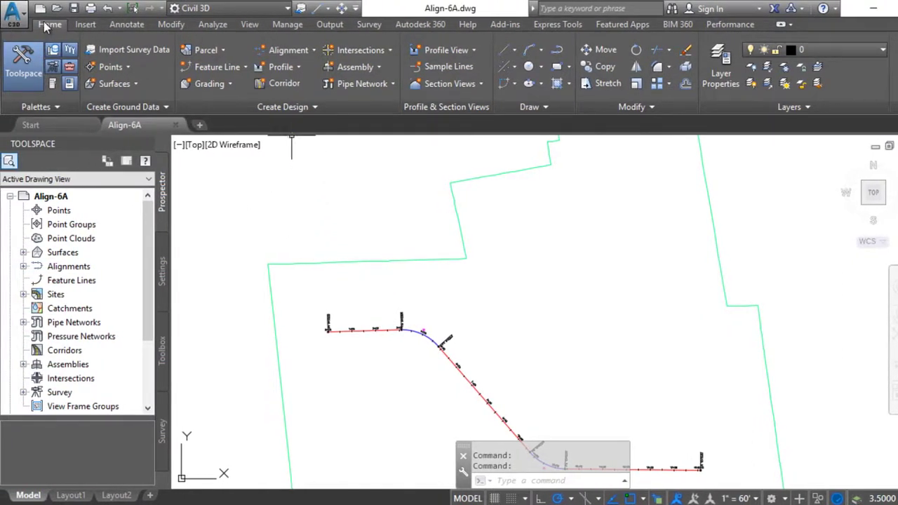
Step: Start Create Offset Alignment and pick Alignment - (1) as the parent alignment
left_click(307, 59)
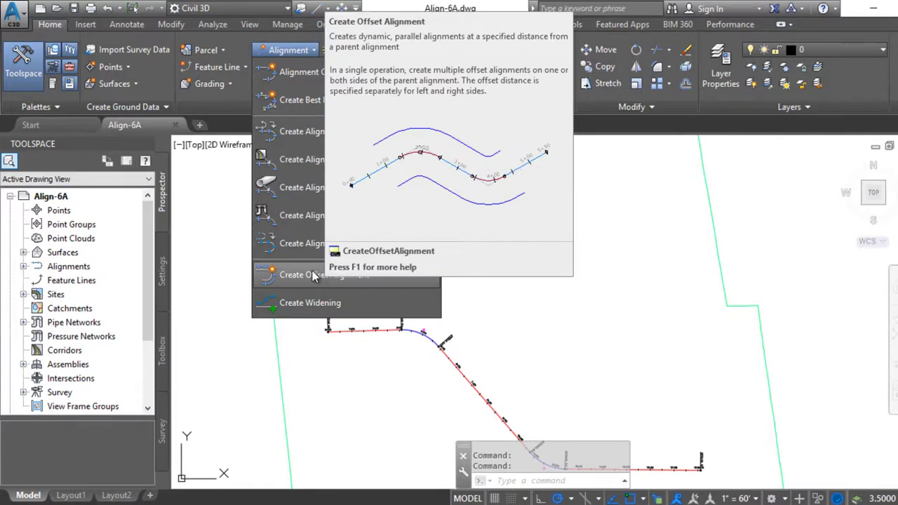
left_click(316, 274)
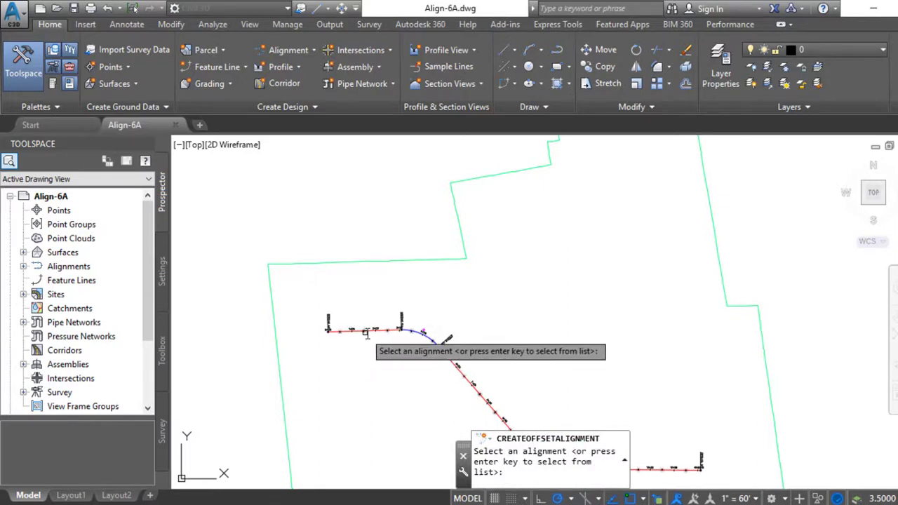
left_click(378, 330)
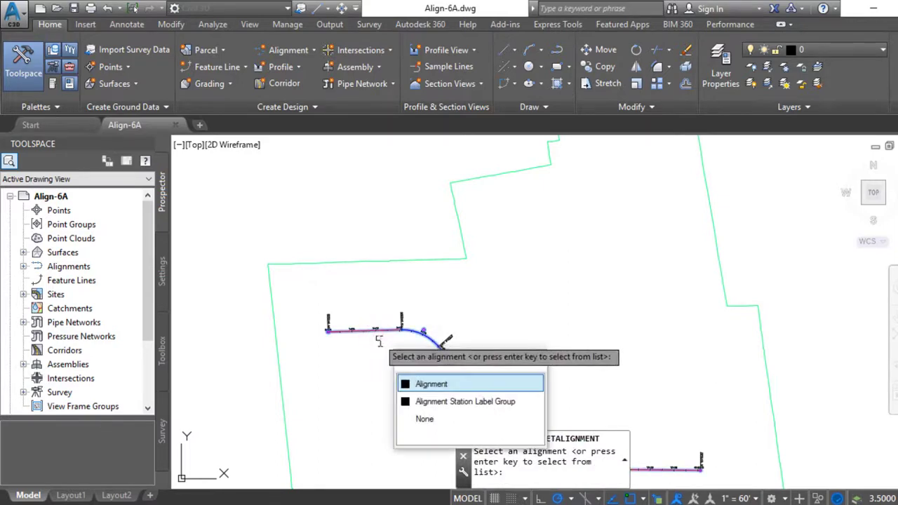
left_click(419, 385)
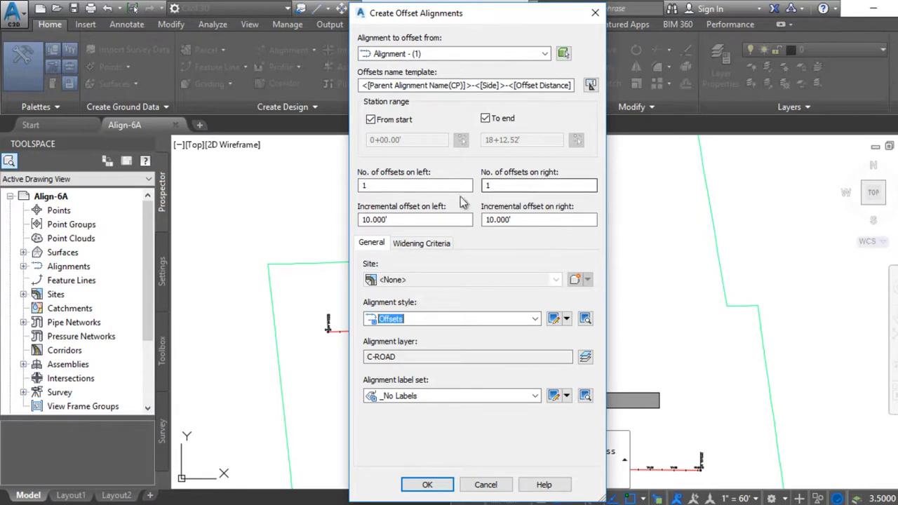
Step: Set the left and right incremental offsets to 12
double_click(404, 221)
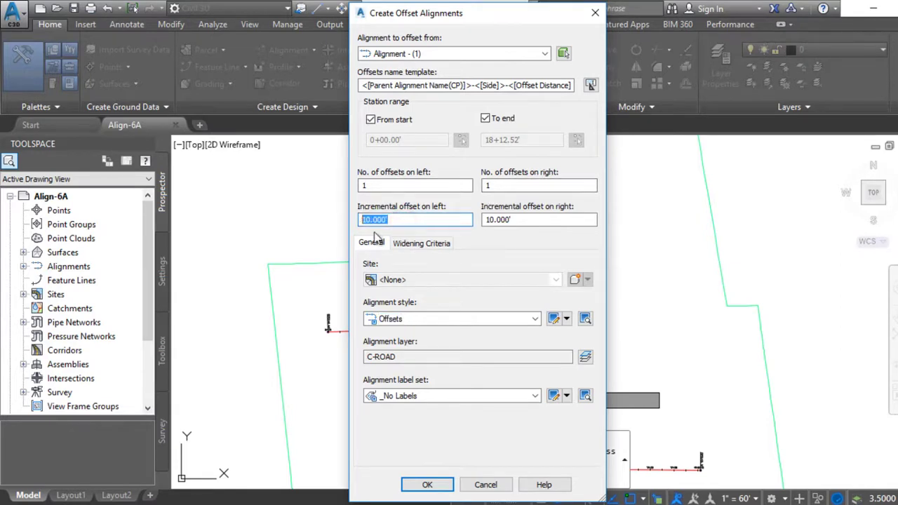
type("12")
left_click(487, 221)
double_click(537, 220)
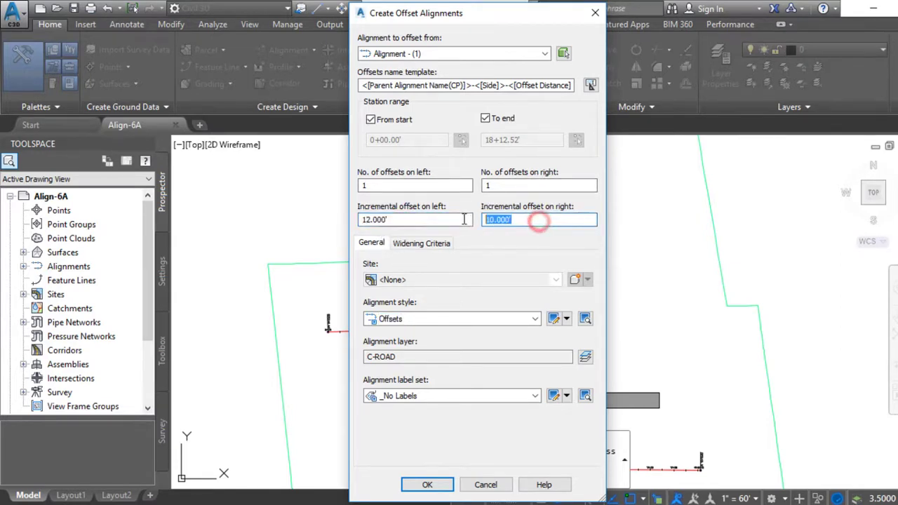
type("12")
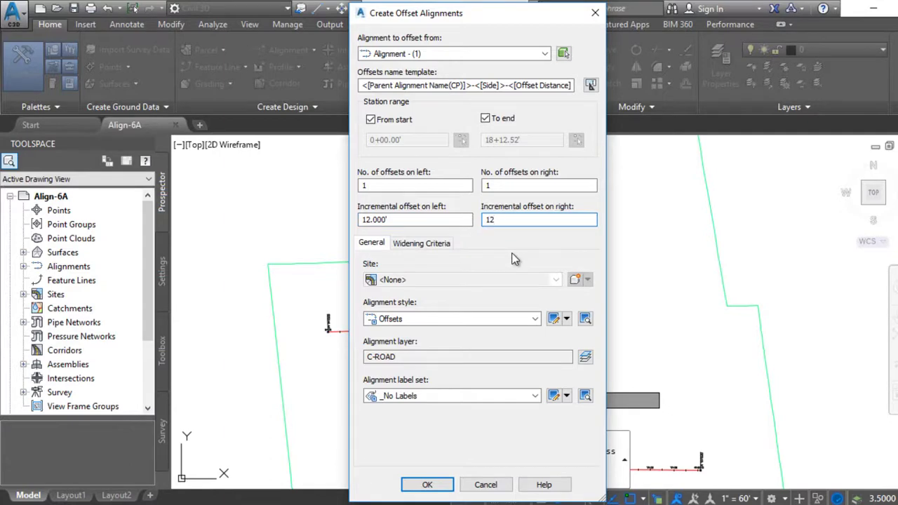
Step: Use the ETW alignment style and Offset Labels label set, then create both offsets
left_click(469, 318)
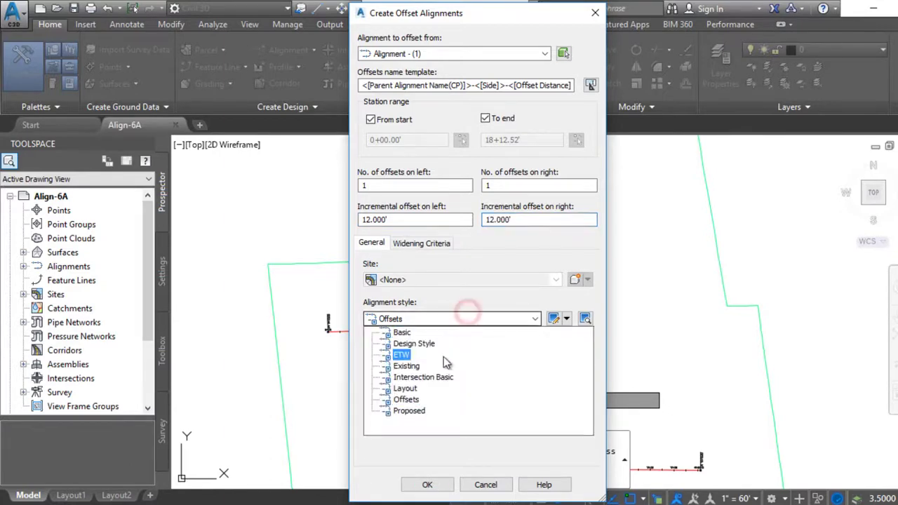
left_click(406, 357)
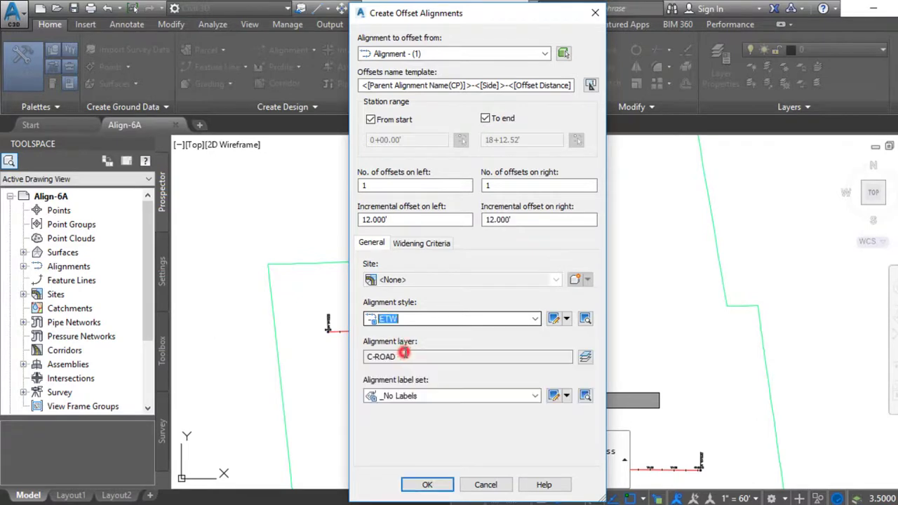
left_click(413, 395)
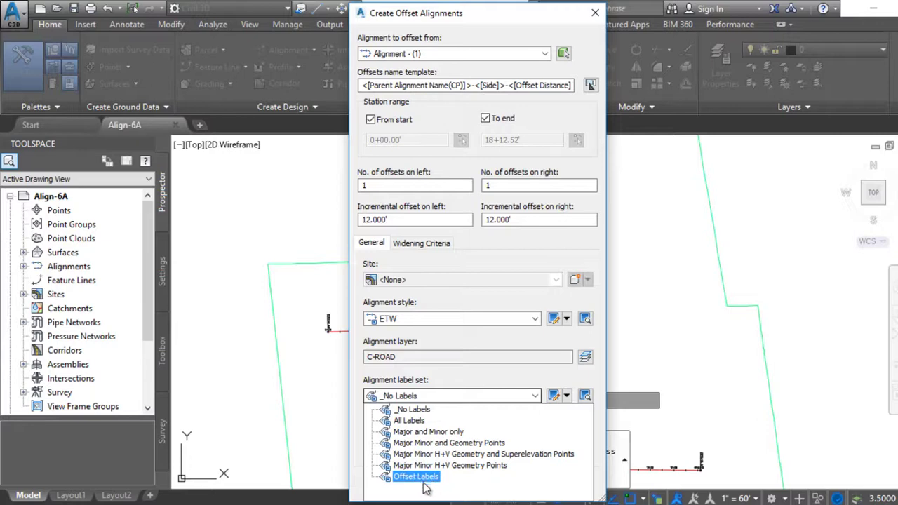
left_click(421, 477)
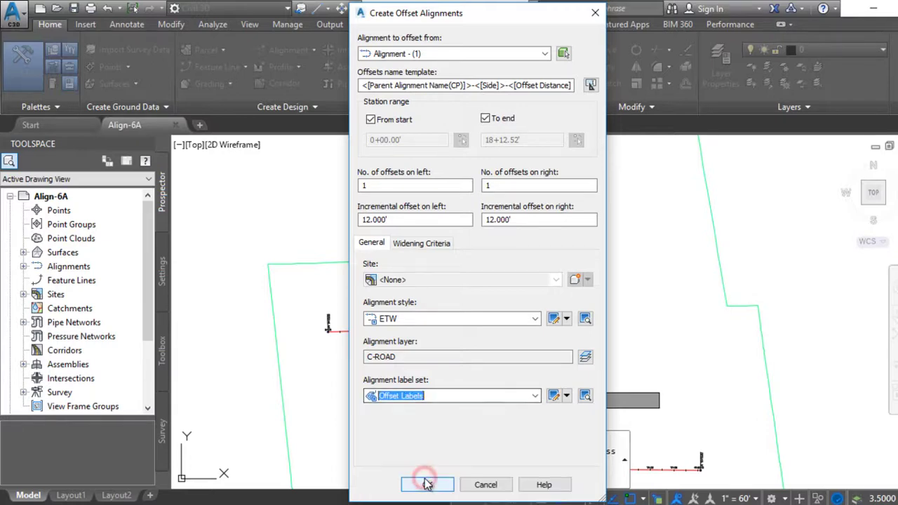
left_click(407, 396)
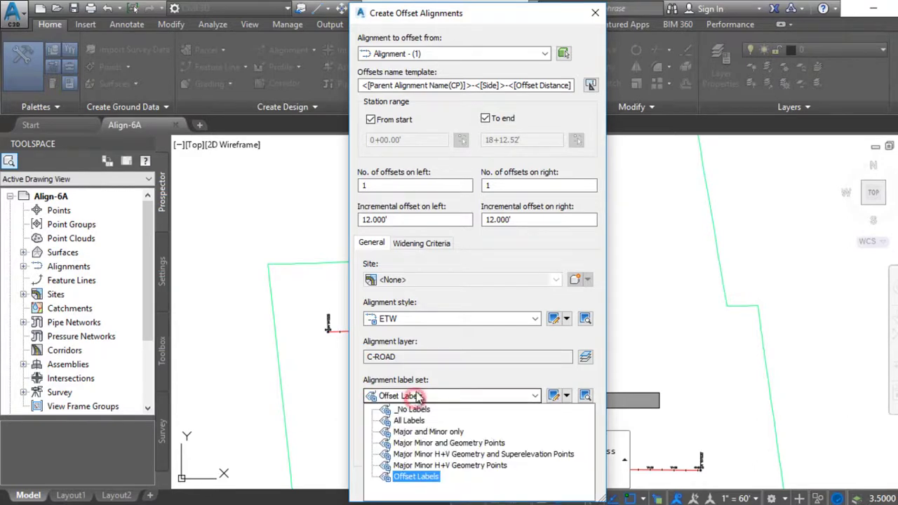
left_click(419, 484)
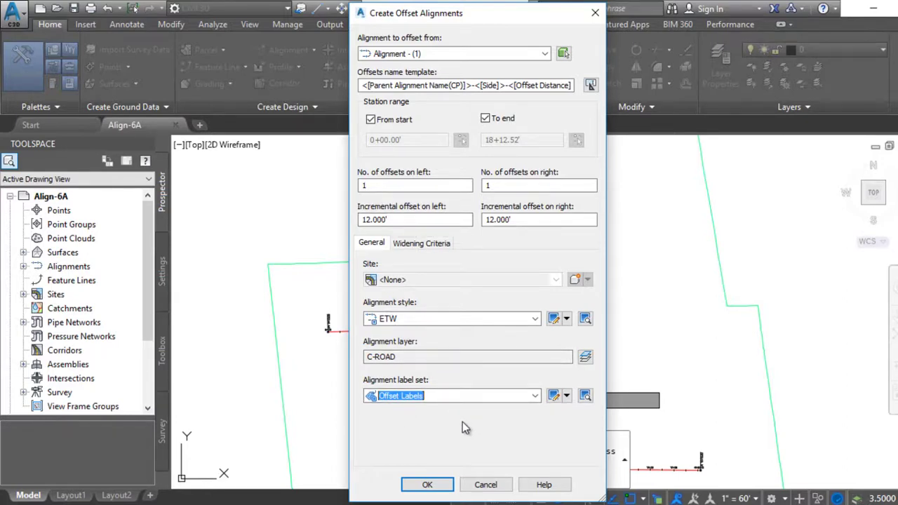
left_click(427, 485)
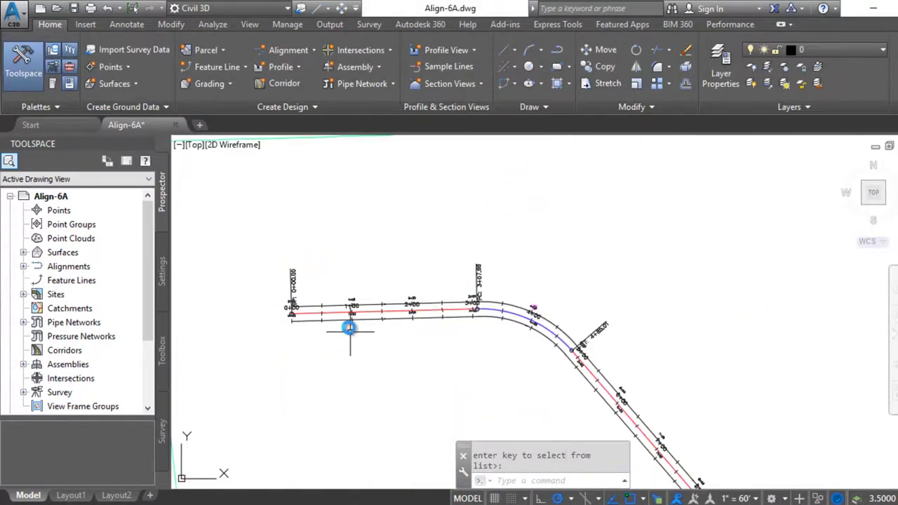
scroll(349, 329, "up", 4)
middle_click_drag(308, 267, 339, 243)
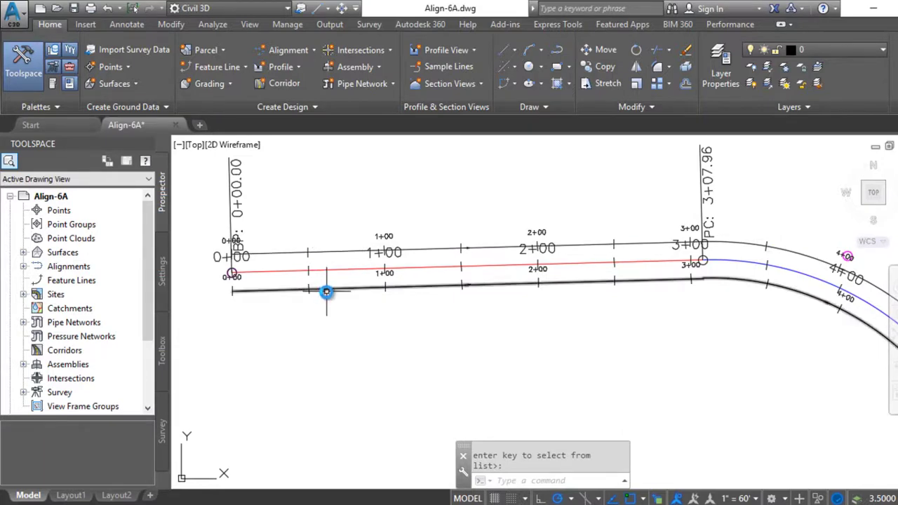
scroll(435, 283, "down", 3)
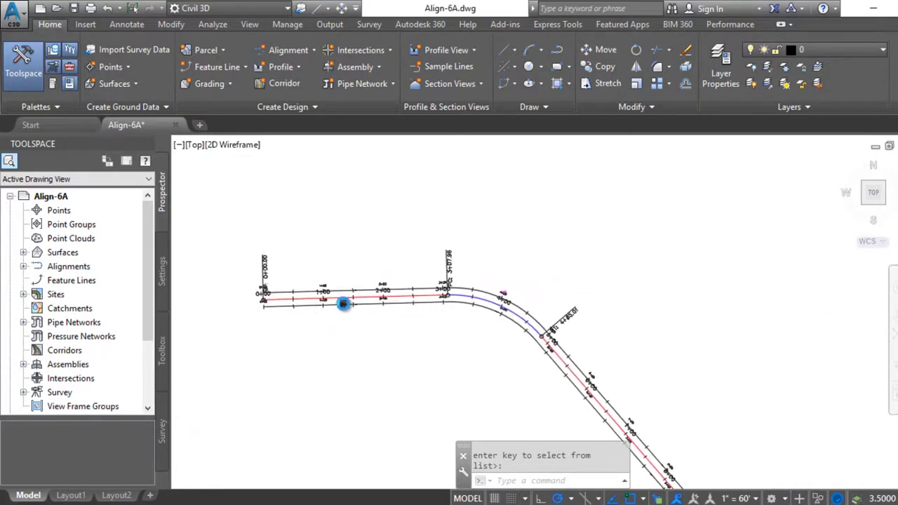
scroll(376, 287, "up", 6)
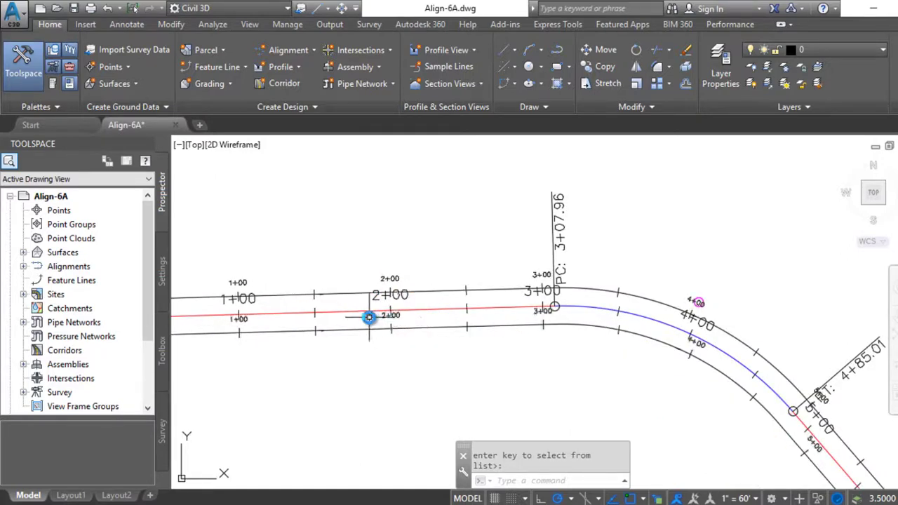
scroll(386, 309, "down", 3)
scroll(383, 280, "down", 2)
middle_click_drag(358, 252, 383, 271)
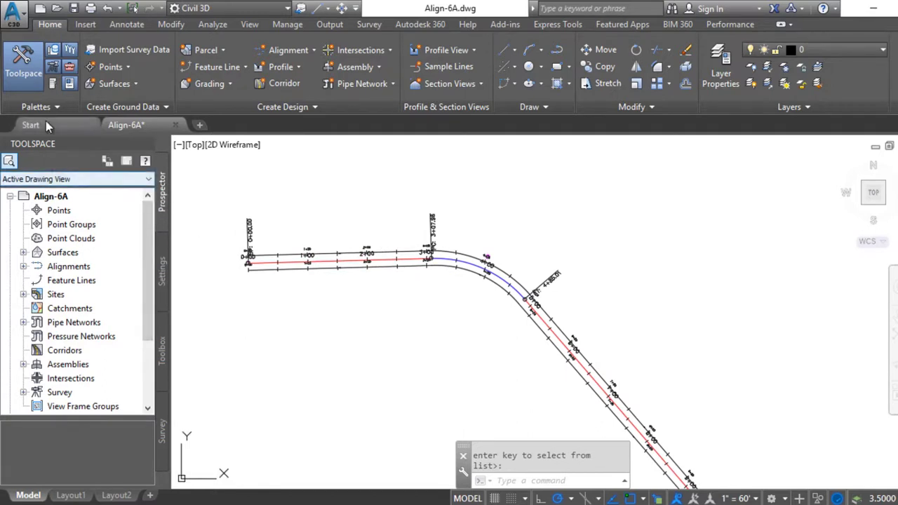
left_click(170, 206)
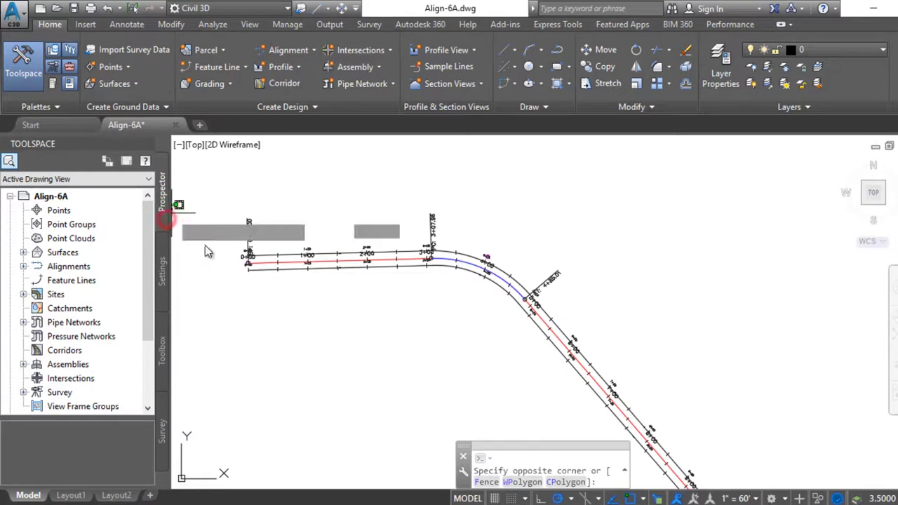
left_click(244, 283)
key("Escape")
key("Escape")
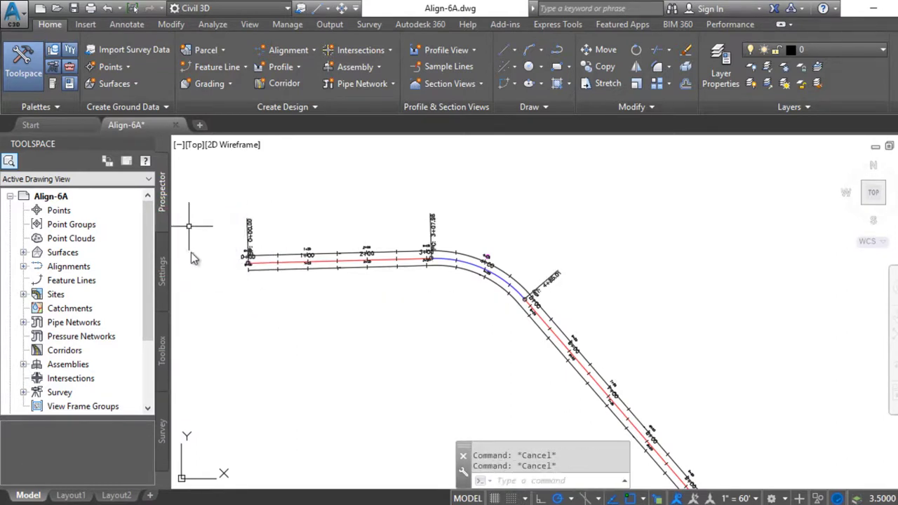
Step: In Prospector, expand Alignments and then Offset Alignments to list the two Alignment - (1) offsets
left_click(24, 267)
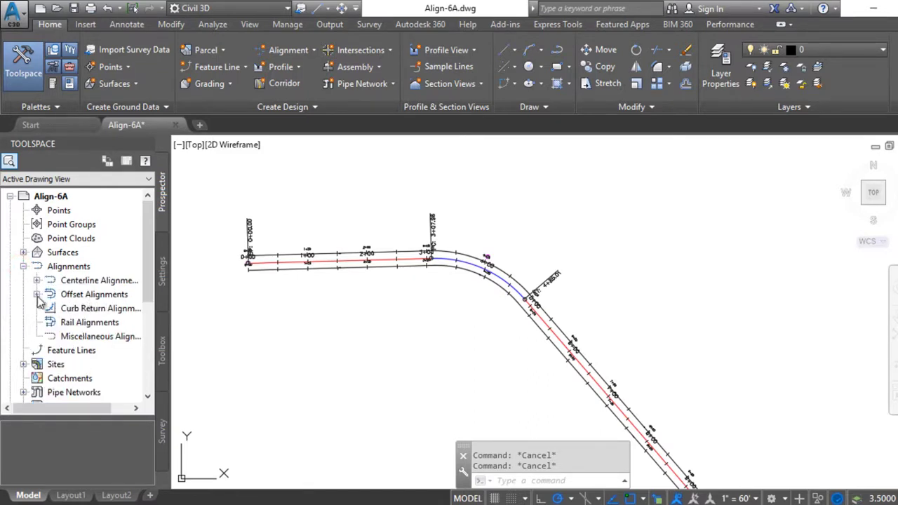
left_click(36, 295)
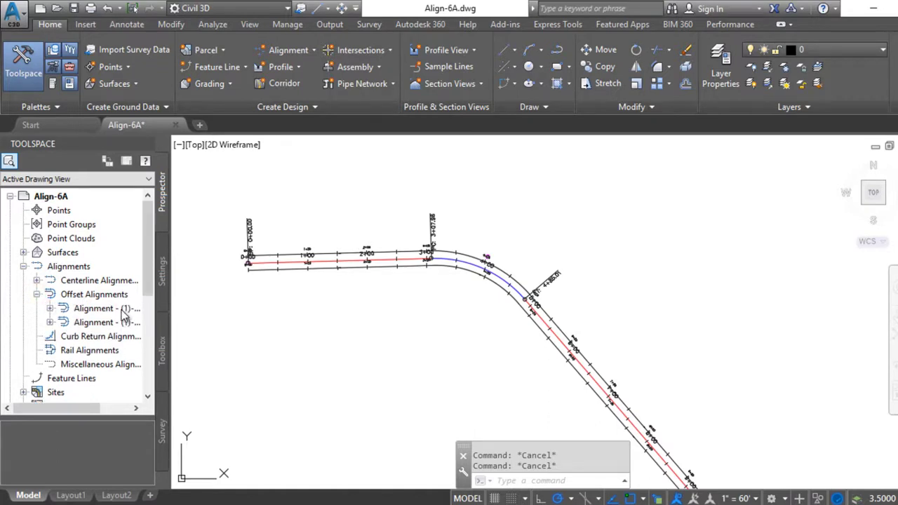